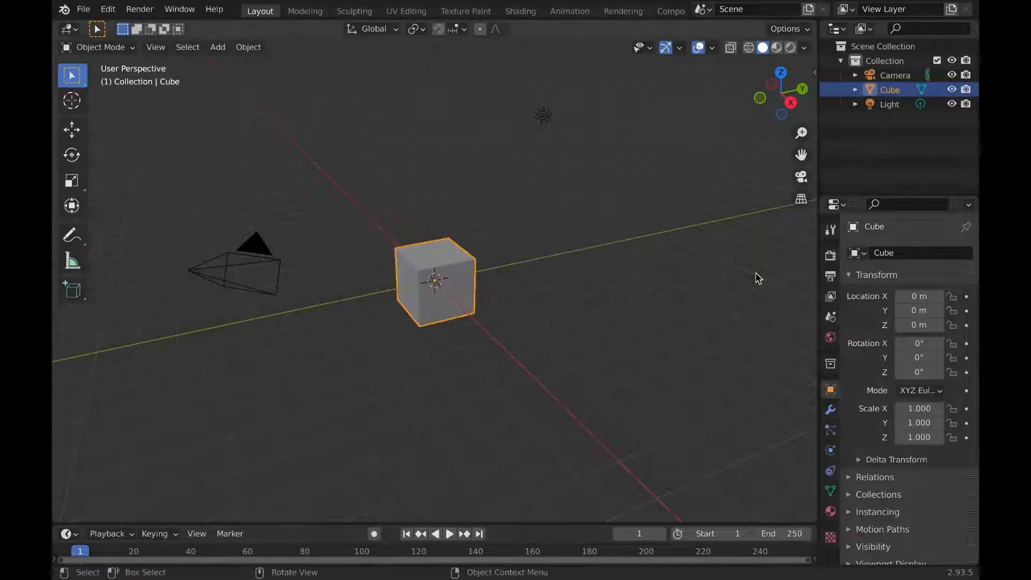
# Step: Examine the default scene from several angles and select the light, the camera and the cube in turn
pyautogui.hscroll(-10, 702, 263)
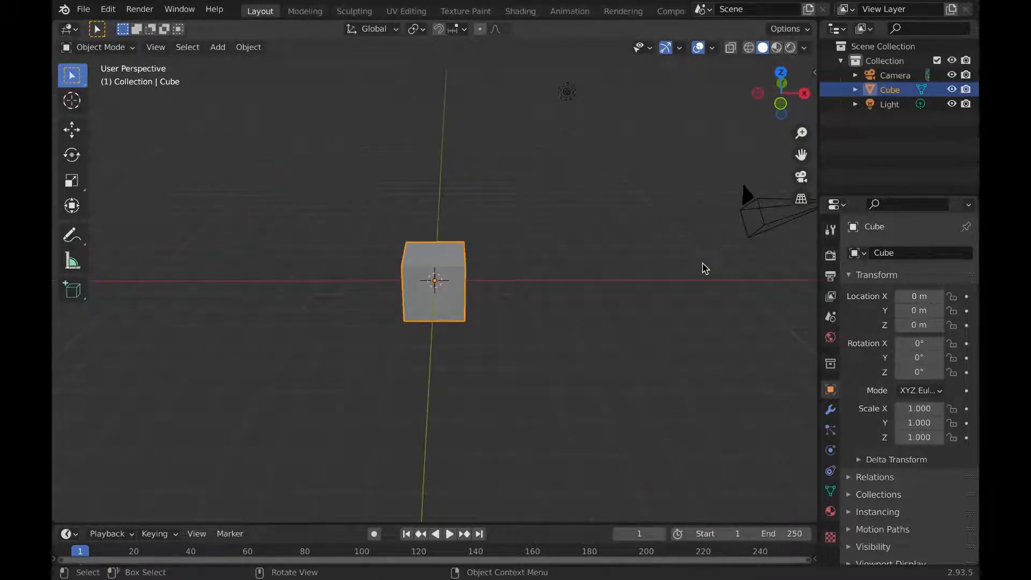
pyautogui.hscroll(10, 703, 263)
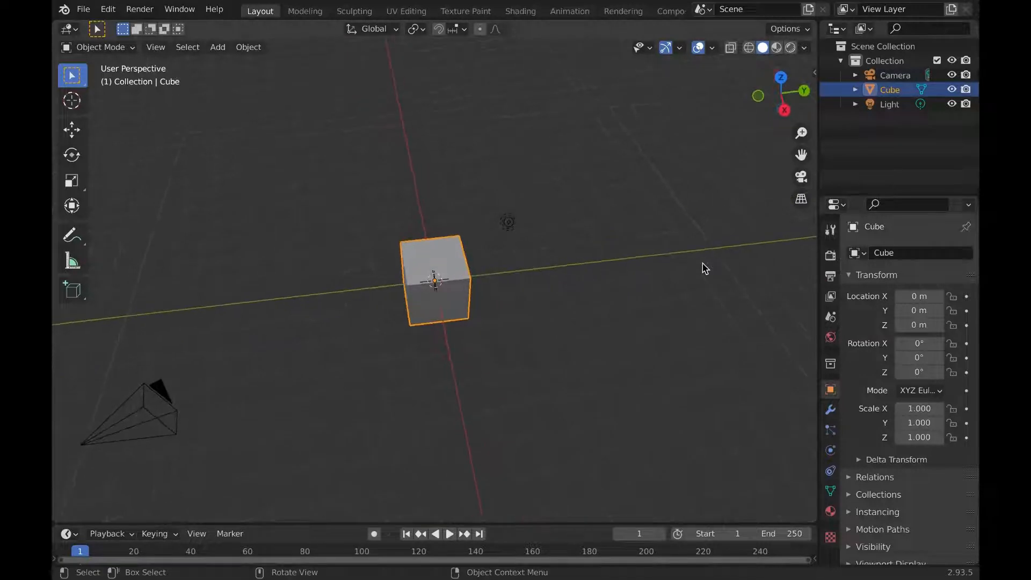
pyautogui.scroll(-10, 705, 266)
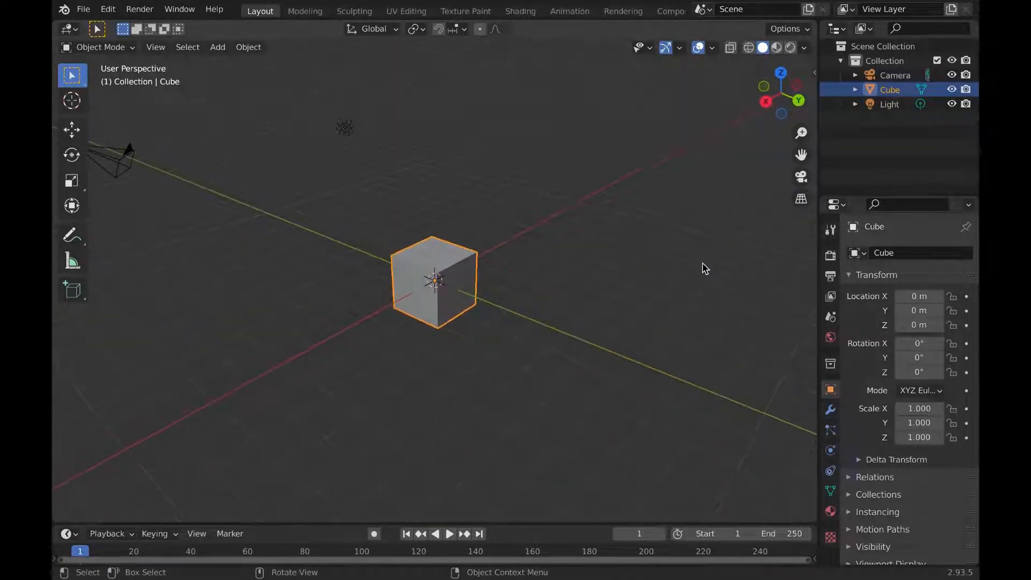
pyautogui.scroll(-5, 704, 267)
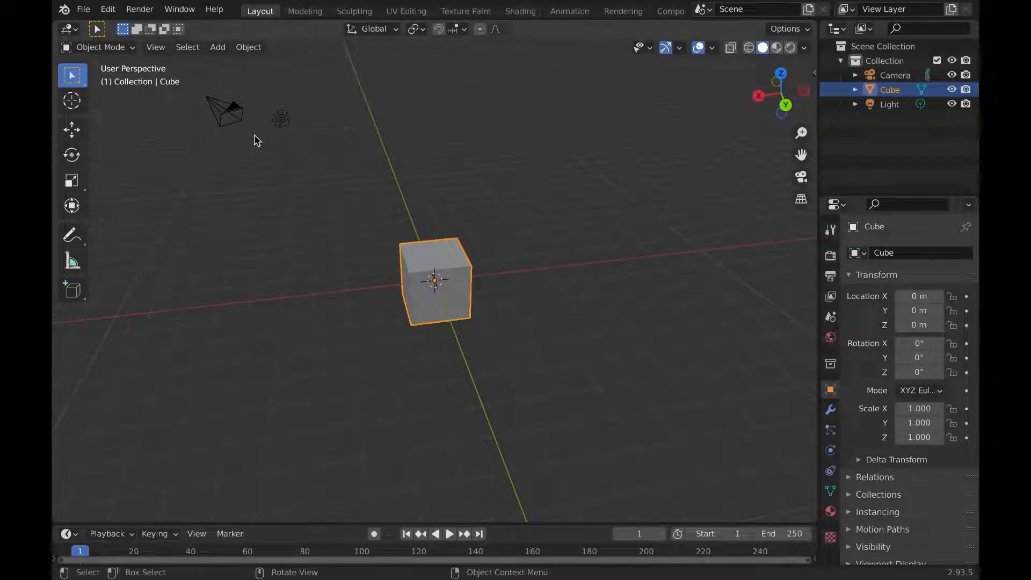
pyautogui.click(282, 121)
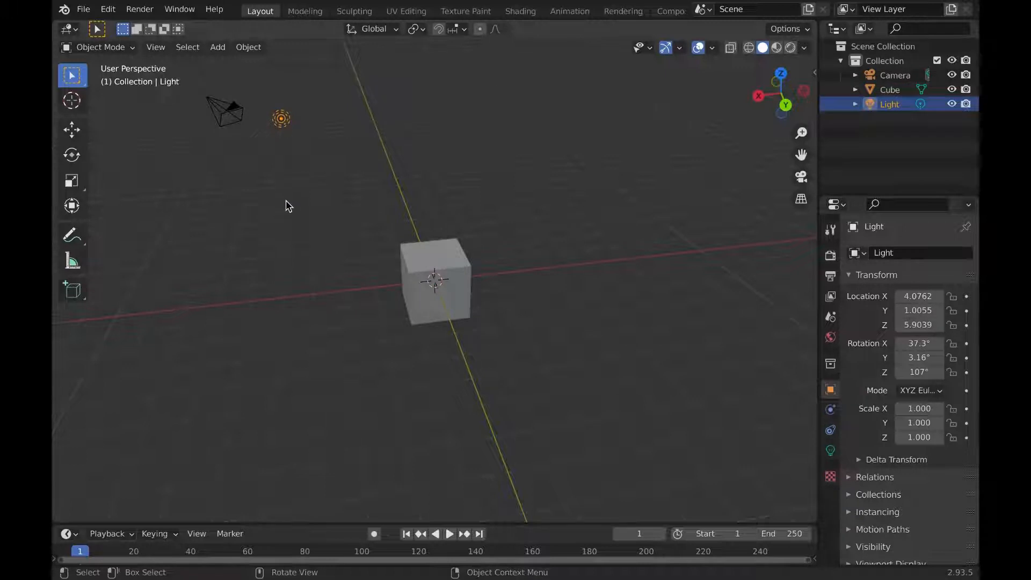
pyautogui.click(225, 111)
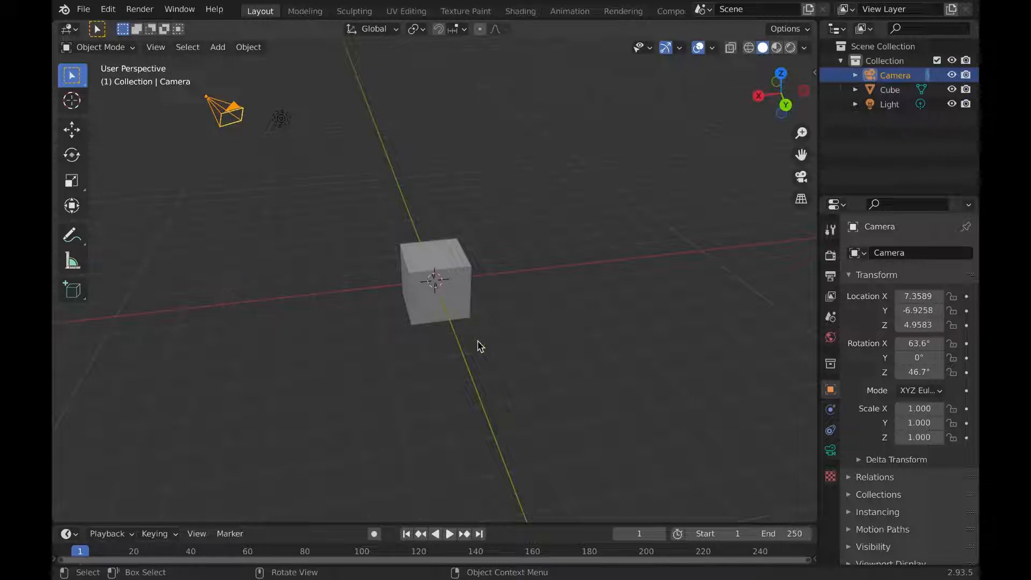
pyautogui.hotkey('alt', 'a')
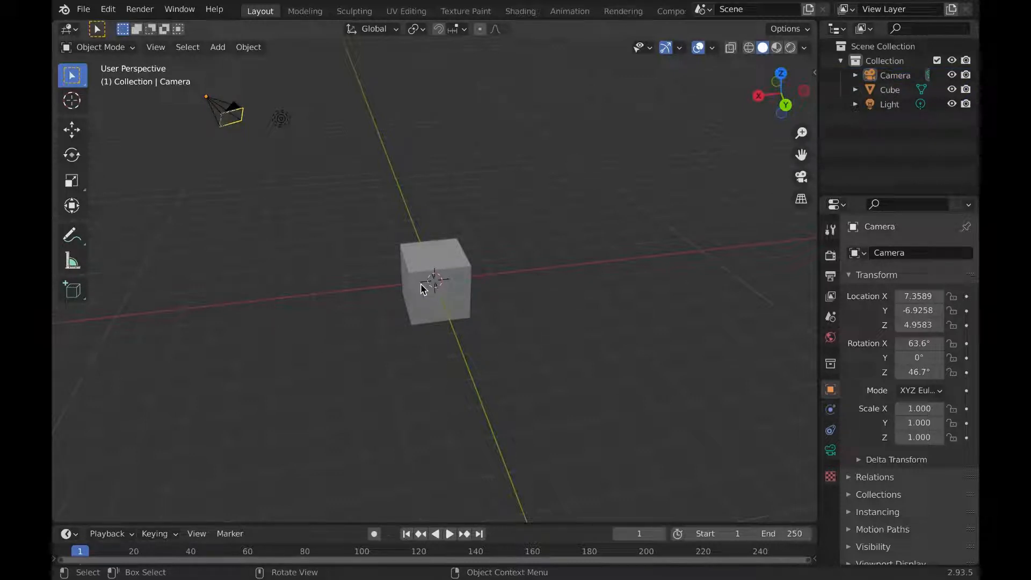
pyautogui.click(420, 274)
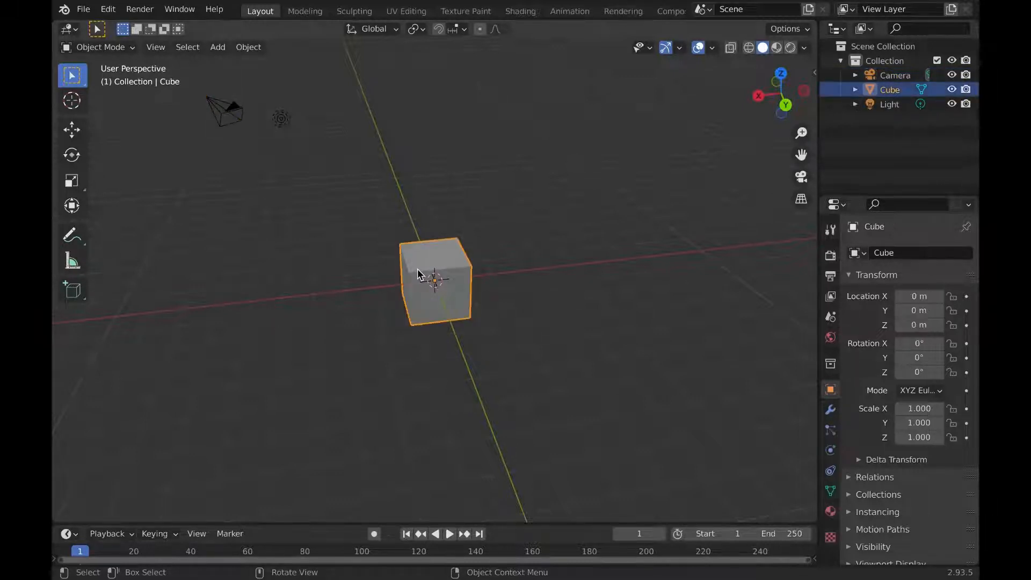
pyautogui.rightClick(426, 271)
# Step: Add a plane mesh to the scene at the world origin
pyautogui.click(224, 51)
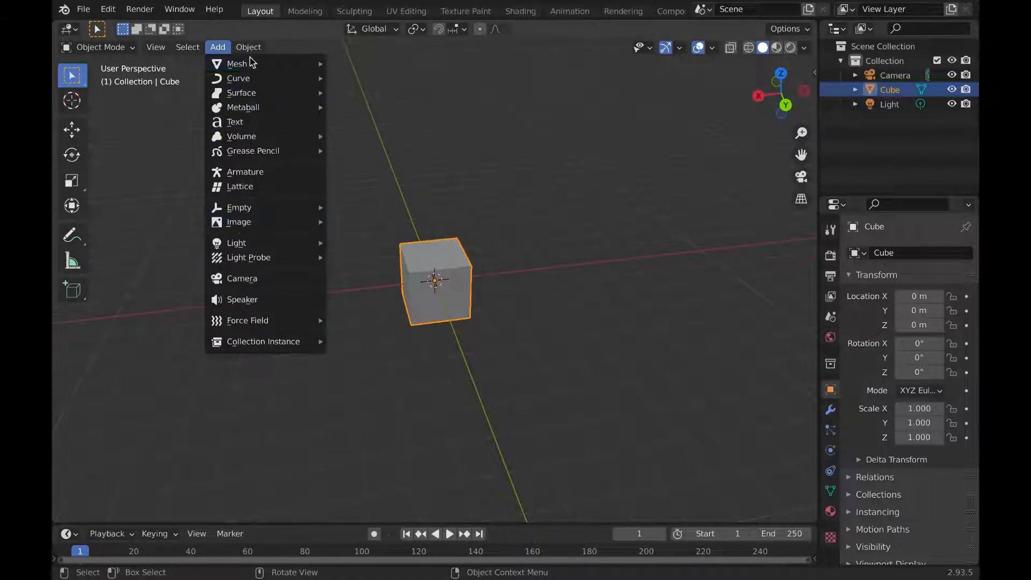
pyautogui.moveTo(252, 68)
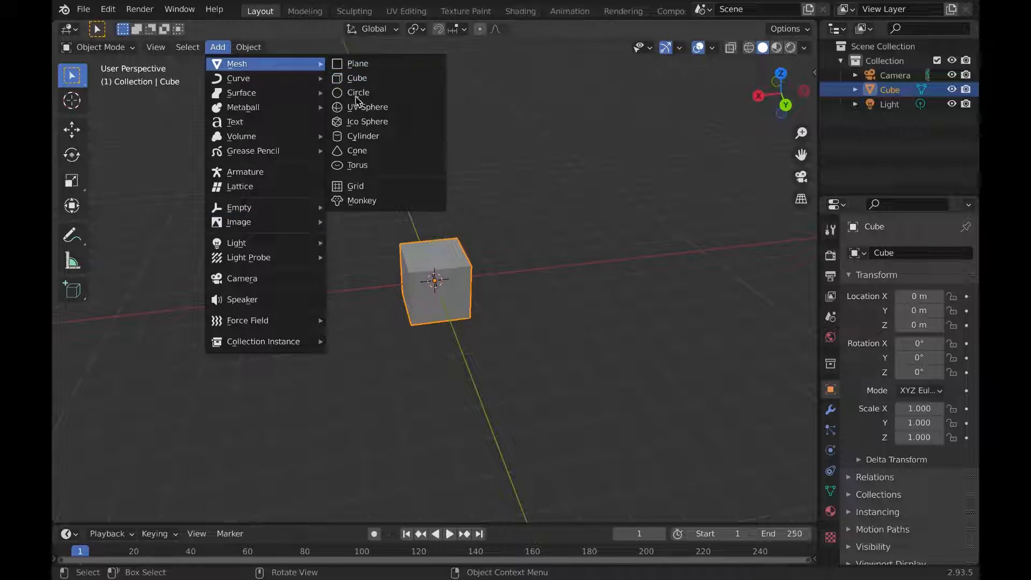
pyautogui.click(367, 66)
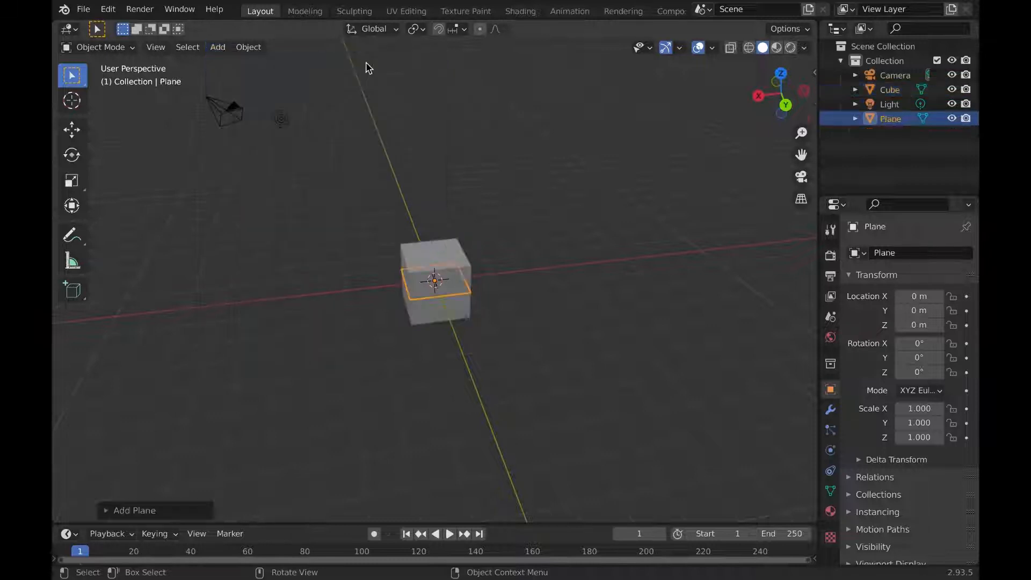
# Step: Delete the default cube from the scene, keeping the plane
pyautogui.click(435, 257)
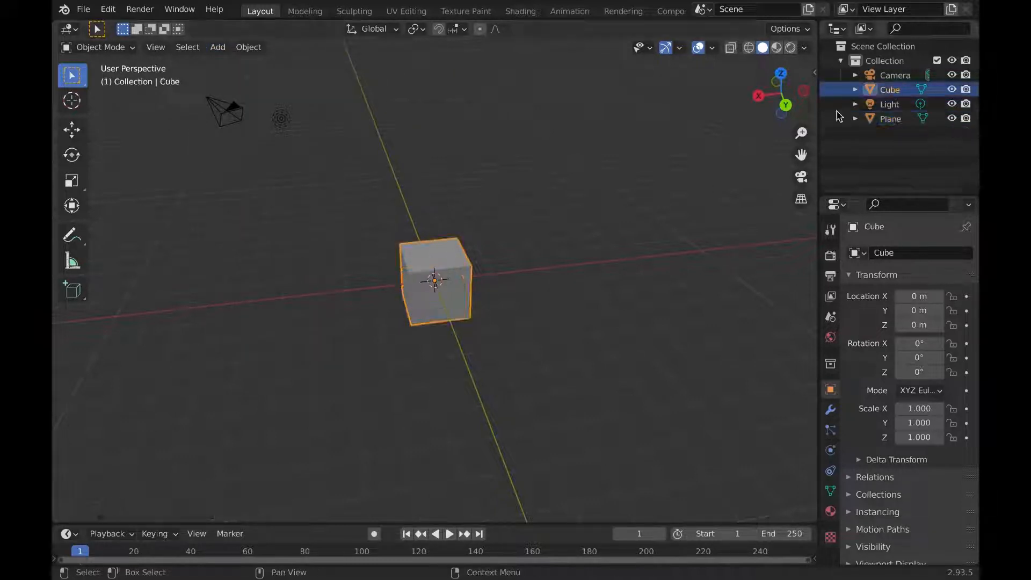
pyautogui.rightClick(447, 248)
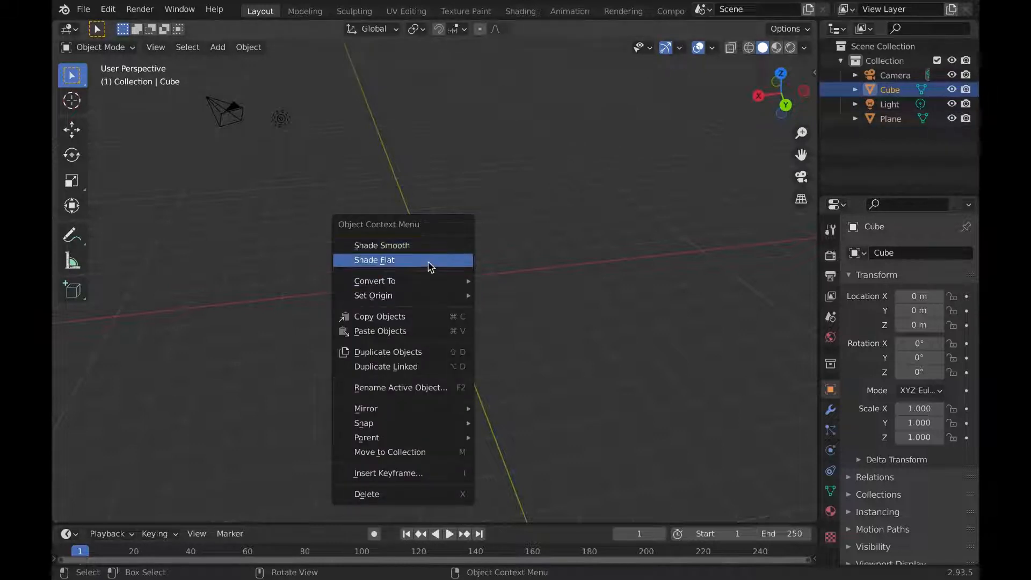
pyautogui.click(404, 493)
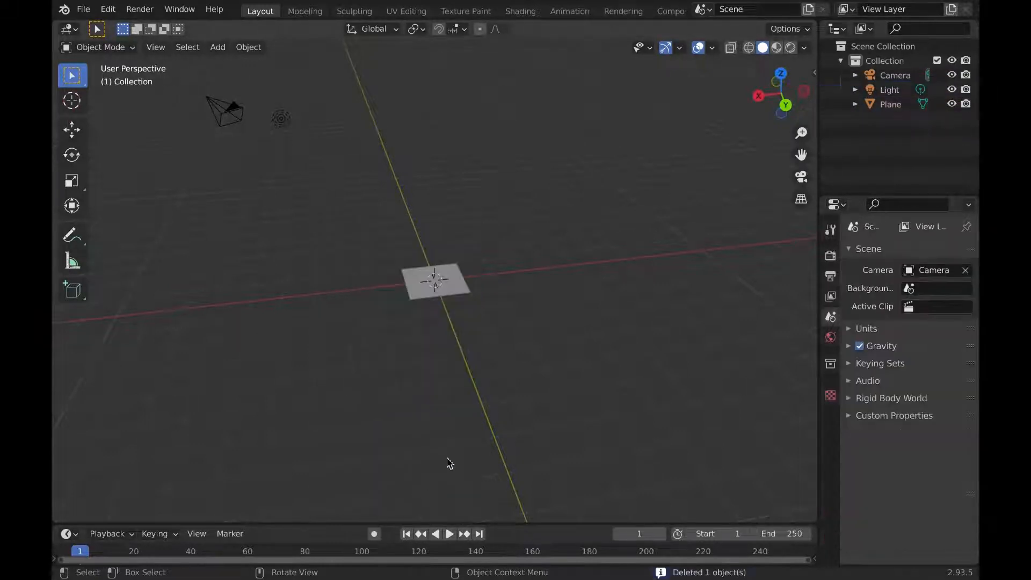
# Step: Delete the plane at the world origin
pyautogui.hscroll(-5, 472, 376)
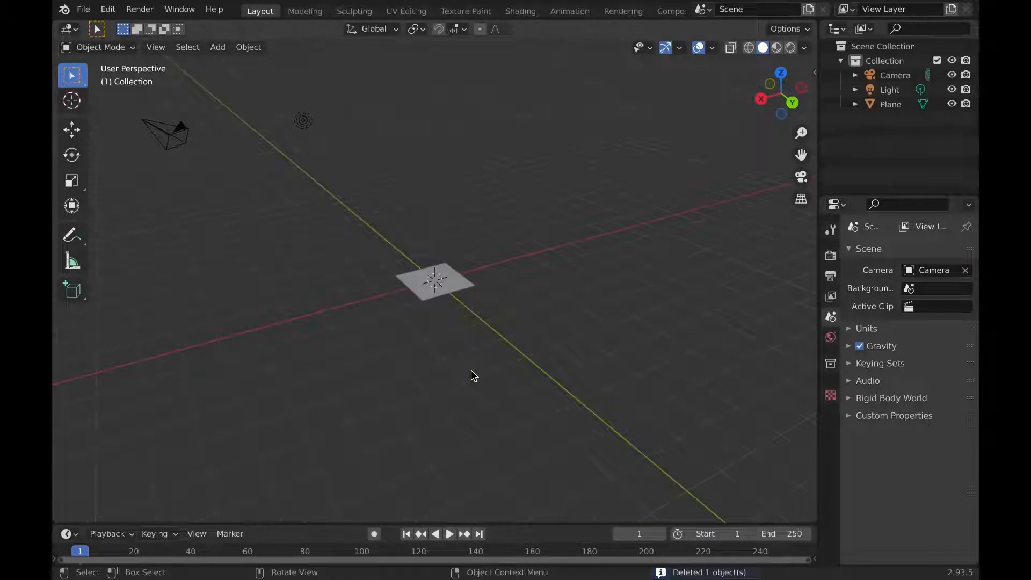
pyautogui.scroll(1, 471, 376)
pyautogui.scroll(2, 472, 376)
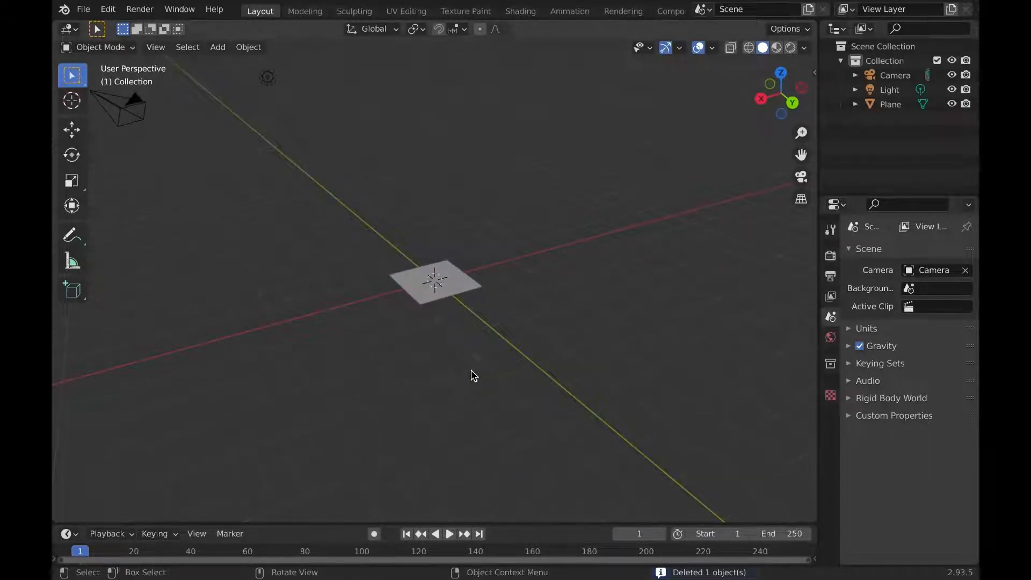
pyautogui.scroll(1, 471, 371)
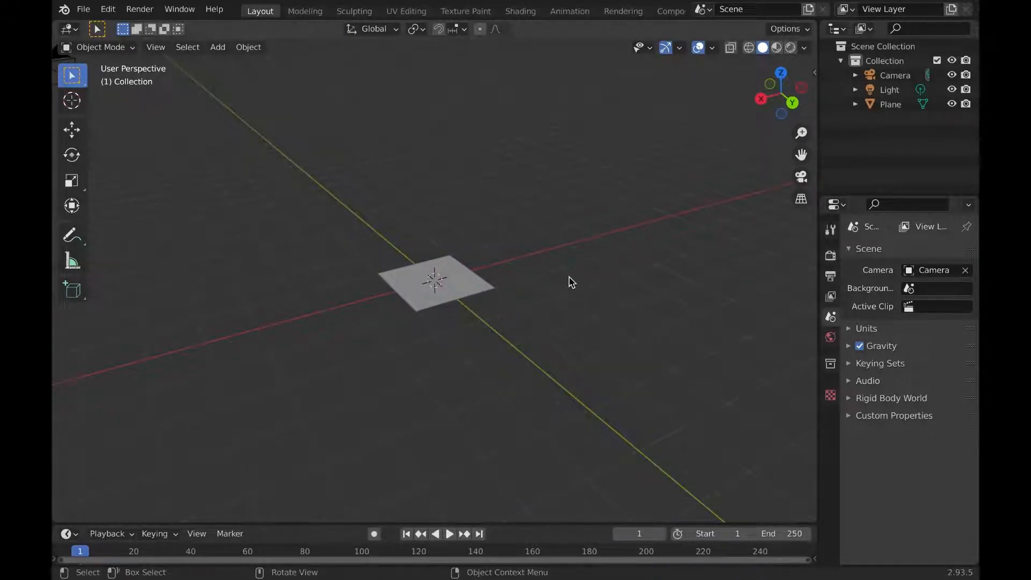
pyautogui.hscroll(5, 569, 276)
pyautogui.scroll(-5, 569, 276)
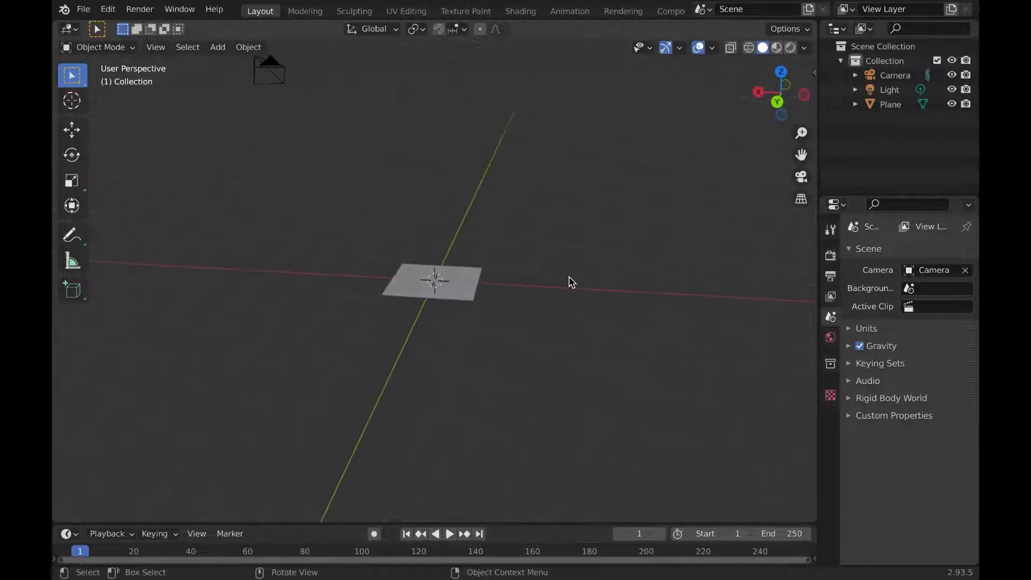
pyautogui.scroll(2, 569, 276)
pyautogui.scroll(2, 568, 276)
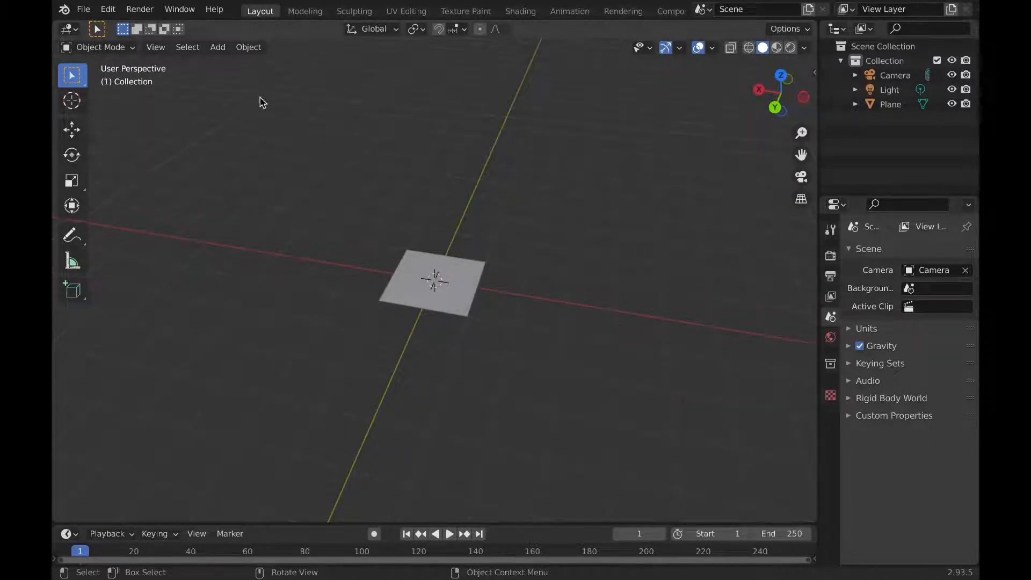
pyautogui.click(409, 277)
pyautogui.rightClick(409, 279)
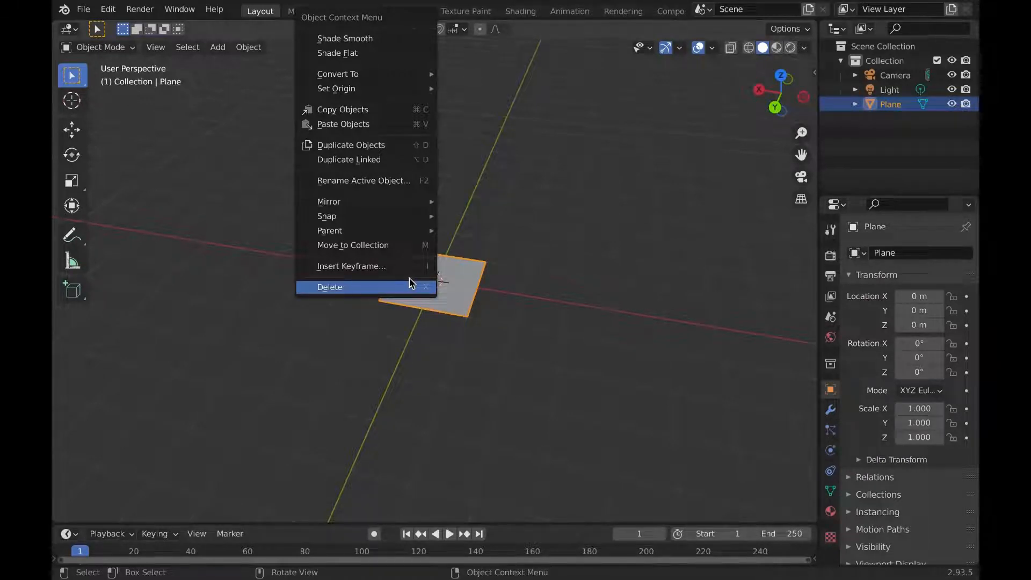
pyautogui.click(409, 283)
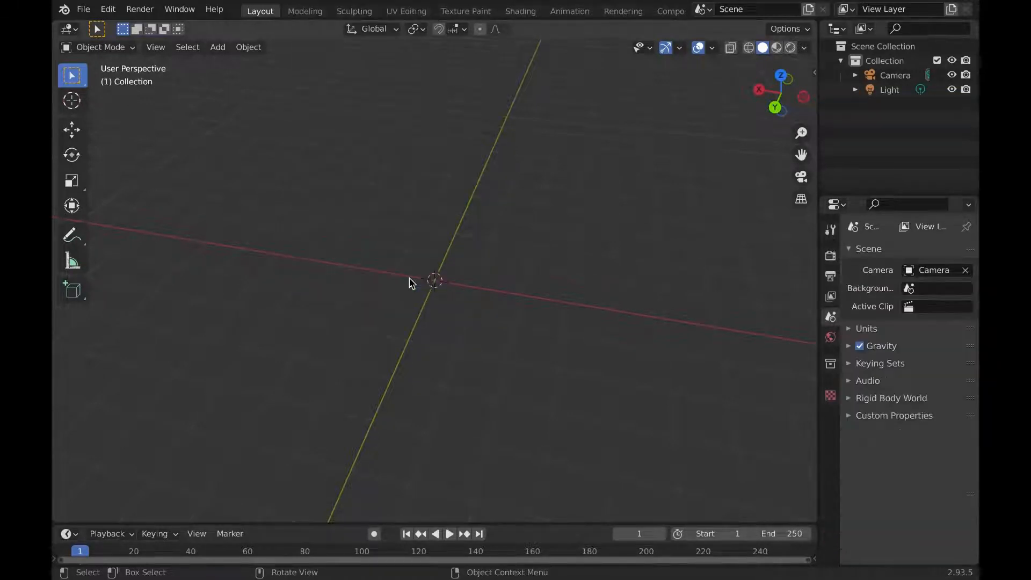
# Step: Add a 2 m cube mesh at the world origin with its Y rotation set to 1°, and deselect it
pyautogui.click(217, 47)
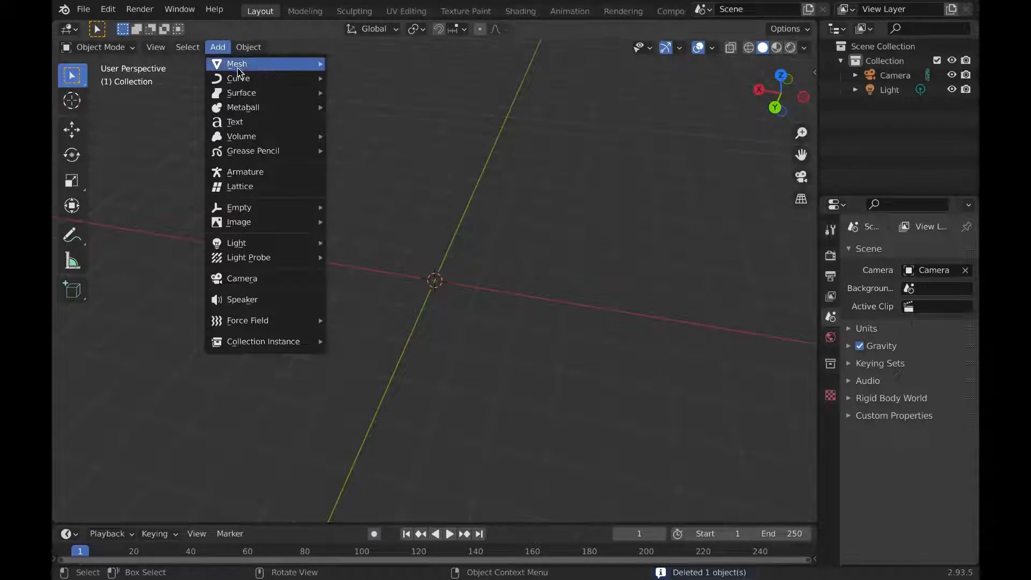
pyautogui.moveTo(236, 64)
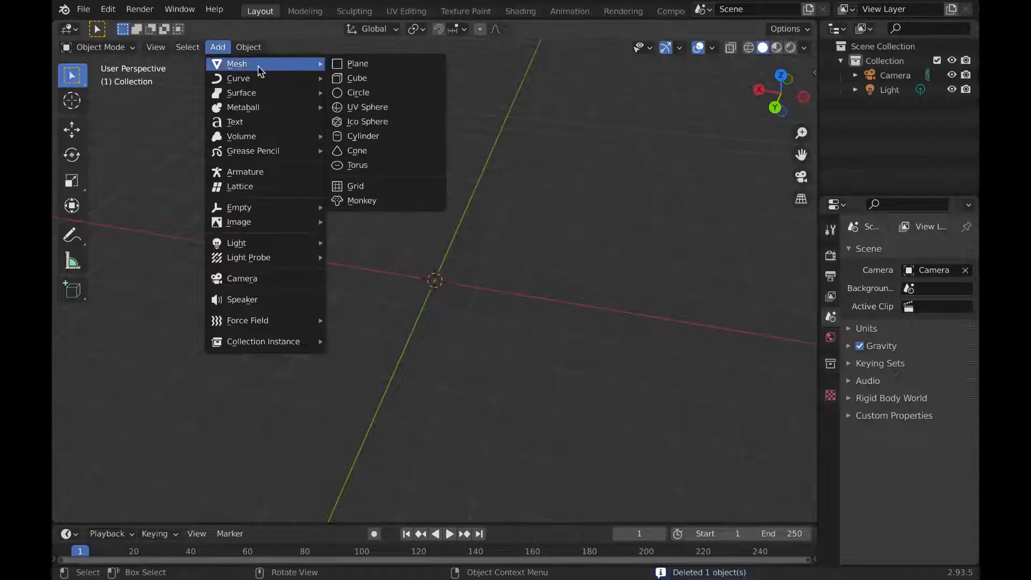
pyautogui.click(370, 81)
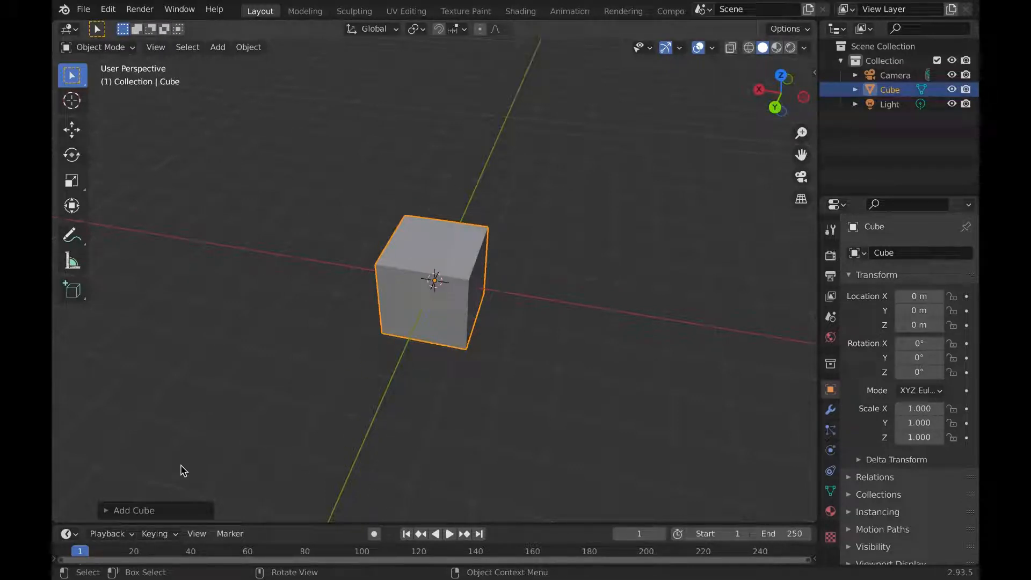
pyautogui.click(119, 510)
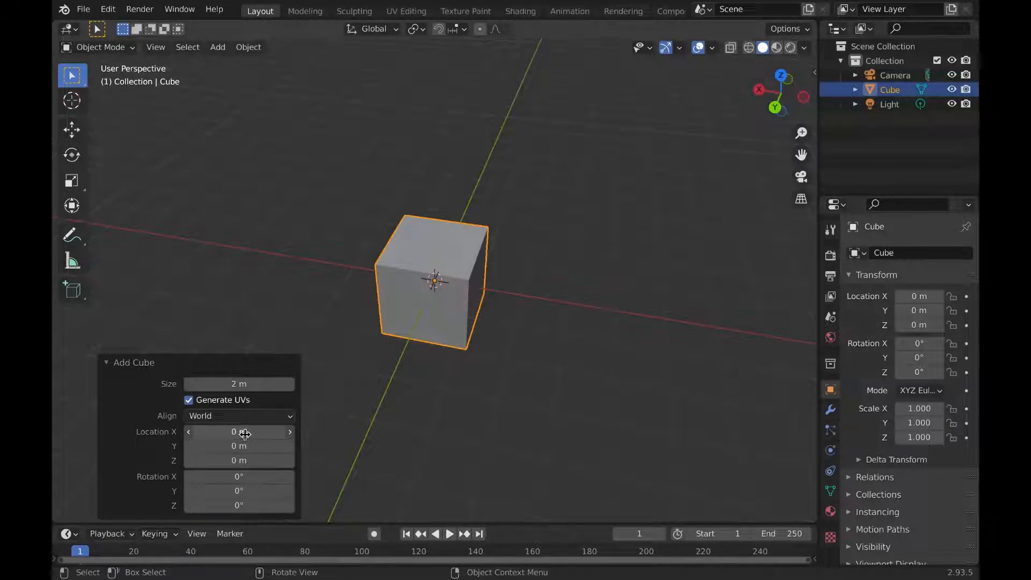
pyautogui.moveTo(246, 434)
pyautogui.mouseDown()
pyautogui.moveTo(261, 434)
pyautogui.moveTo(239, 436)
pyautogui.mouseUp()
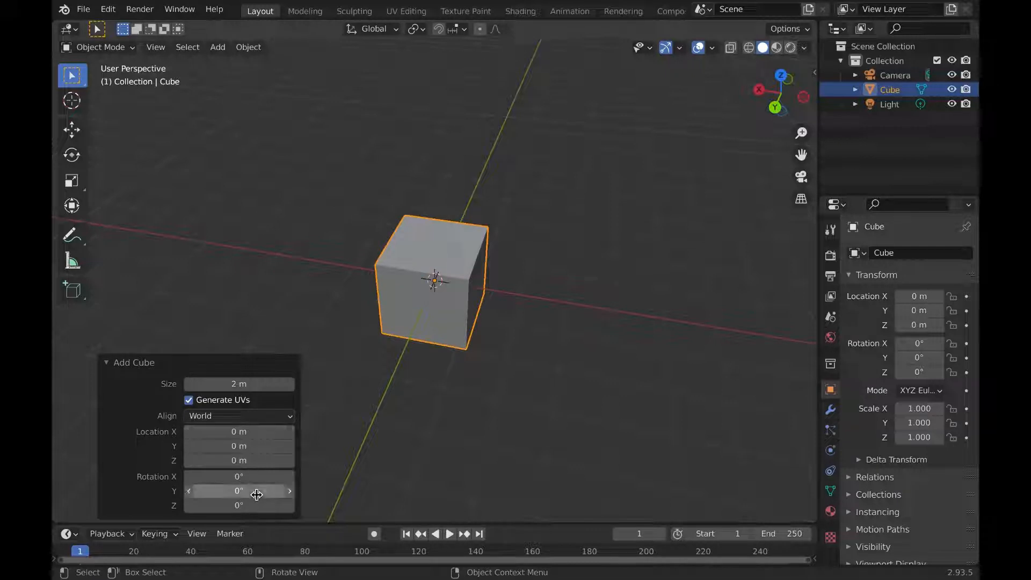
pyautogui.moveTo(257, 493)
pyautogui.mouseDown()
pyautogui.moveTo(279, 490)
pyautogui.moveTo(255, 494)
pyautogui.mouseUp()
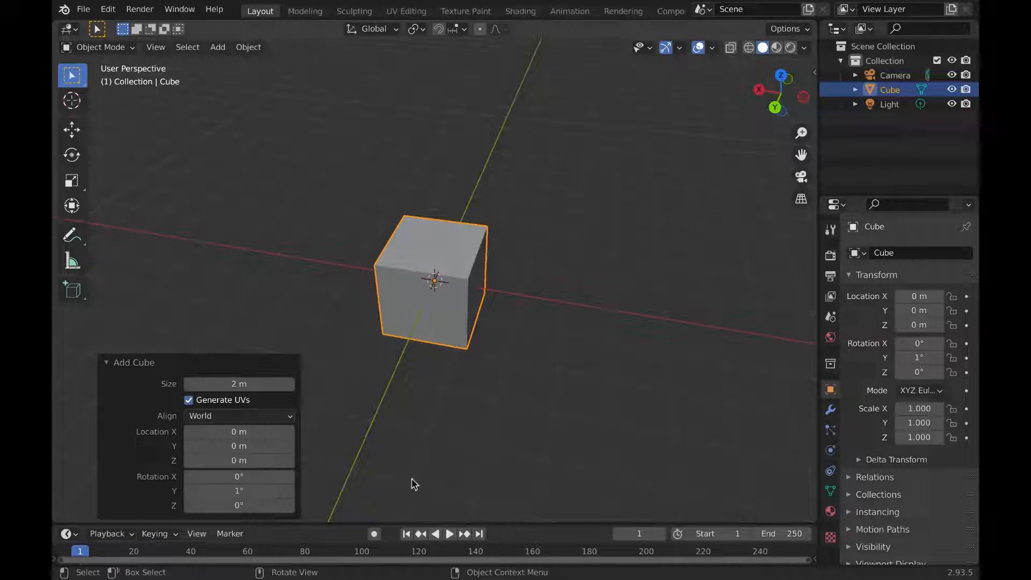
pyautogui.click(414, 484)
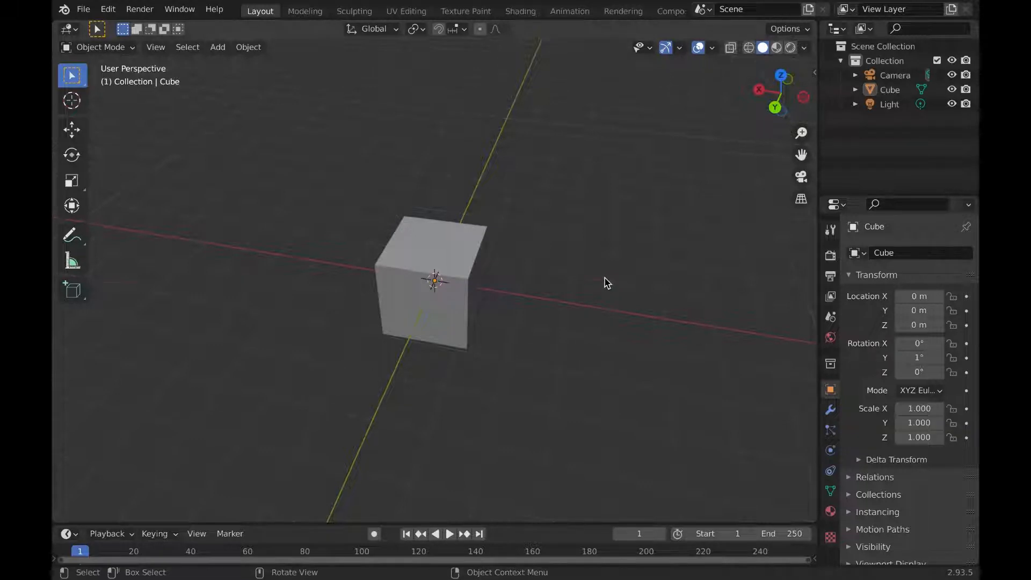
# Step: Select the camera, look at the cube through the camera view, and return to the user perspective
pyautogui.hscroll(-5, 604, 277)
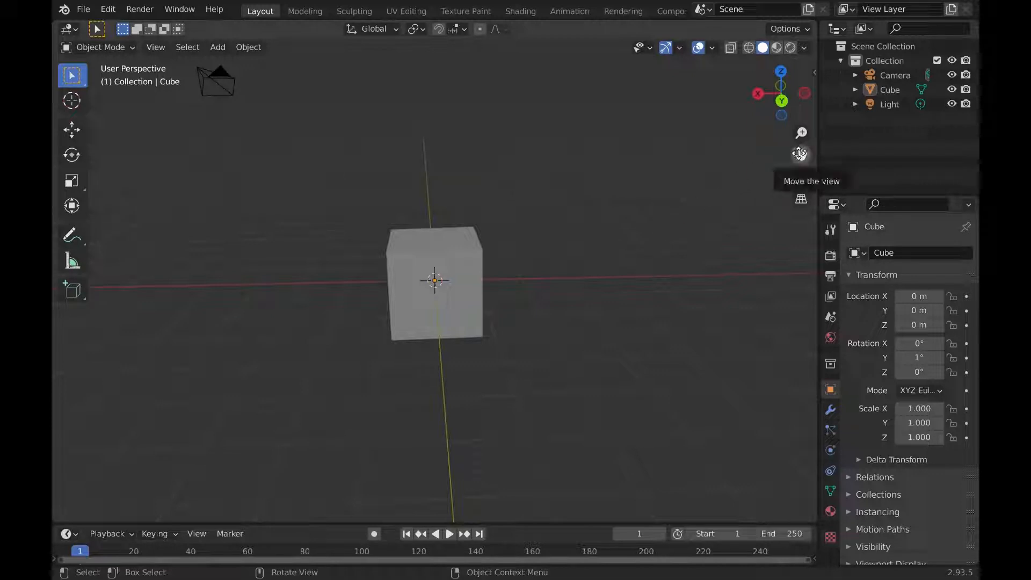
pyautogui.moveTo(802, 155); pyautogui.dragTo(802, 134)
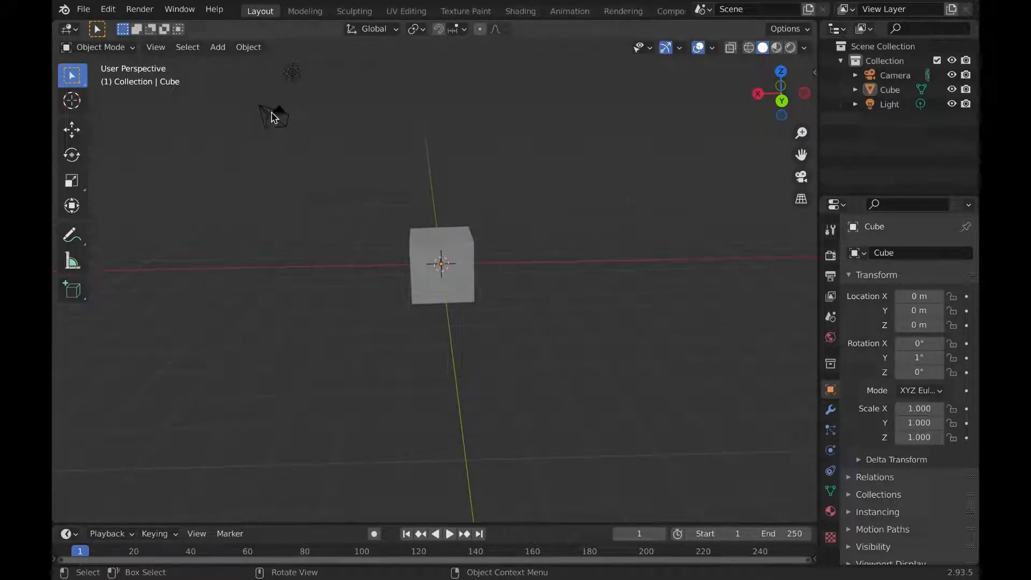
pyautogui.click(264, 120)
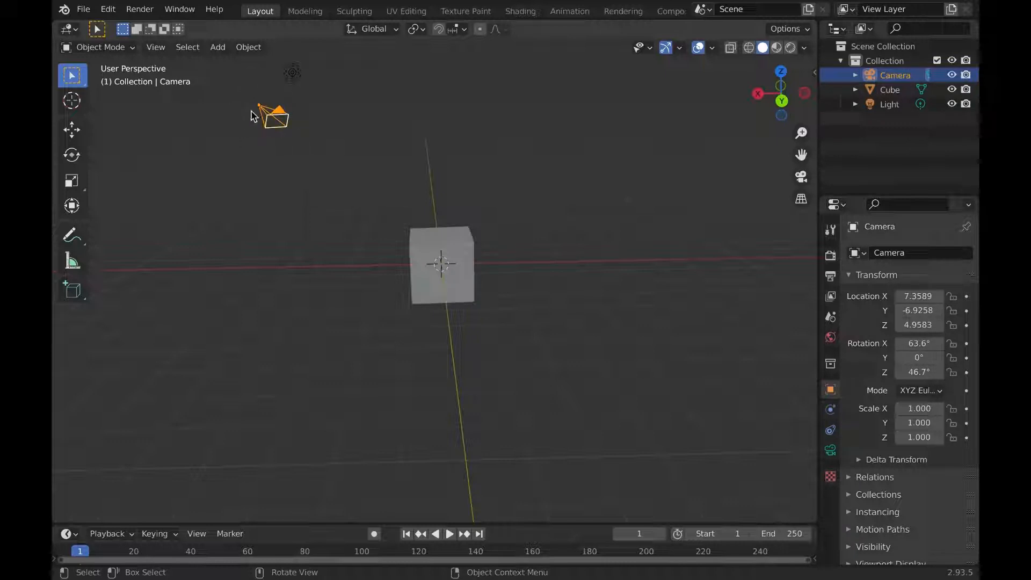
pyautogui.click(799, 178)
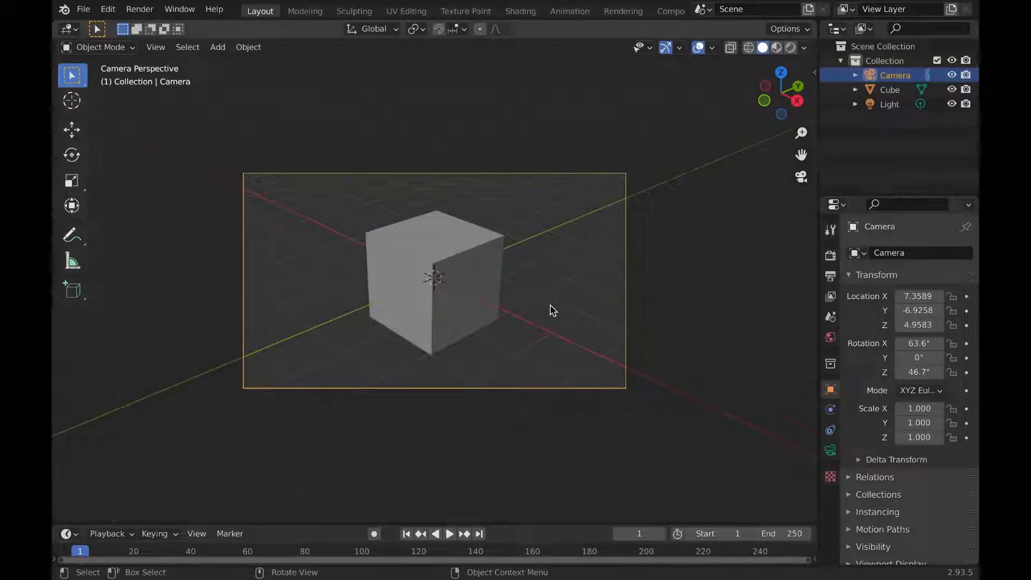
pyautogui.click(801, 179)
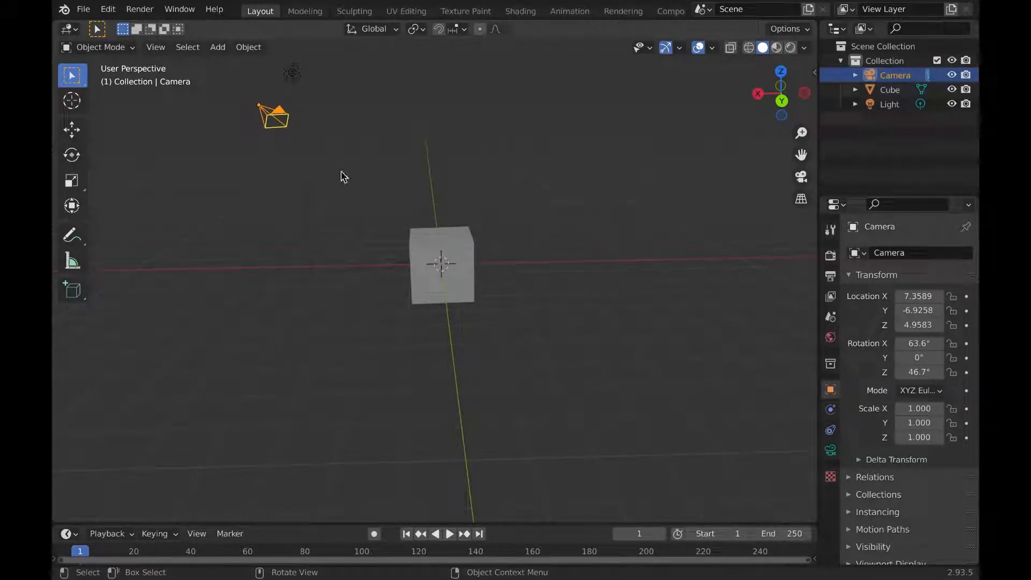
# Step: Check the interaction modes offered for the selected camera and stay in Object Mode
pyautogui.click(109, 48)
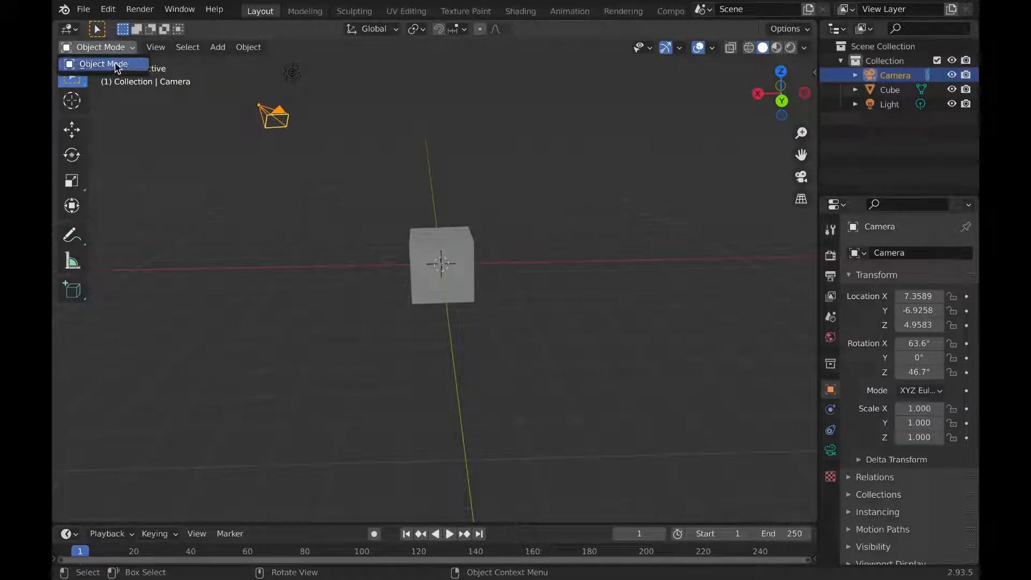
pyautogui.click(110, 65)
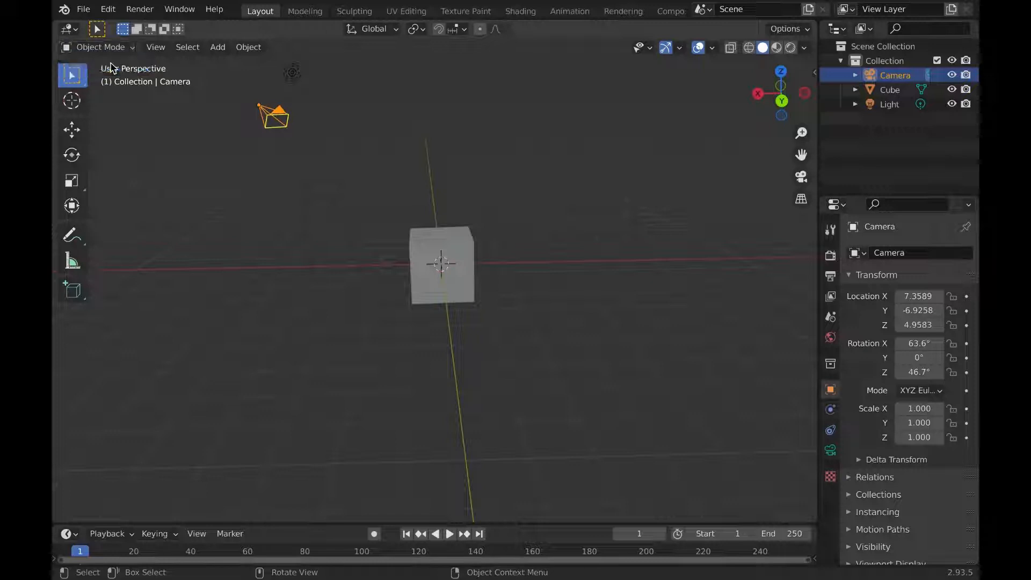
# Step: Deselect the camera, select the cube, and switch it to Edit Mode
pyautogui.click(486, 213)
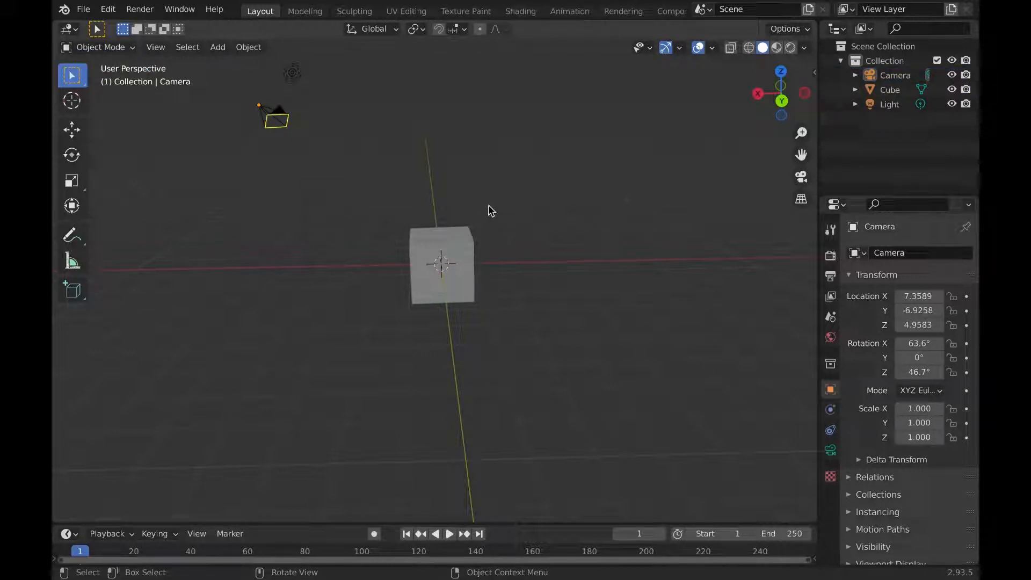
pyautogui.click(872, 91)
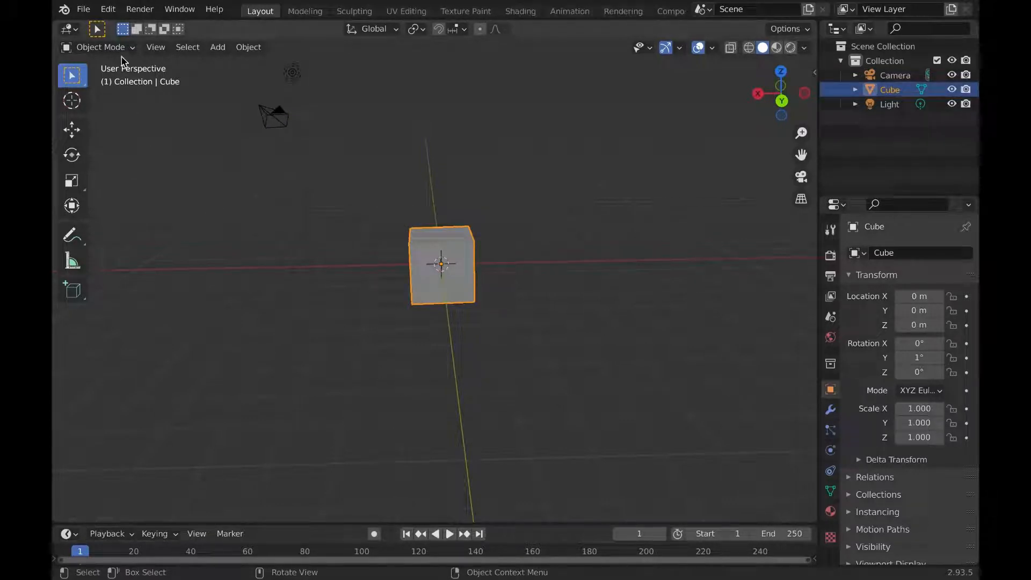
pyautogui.click(124, 50)
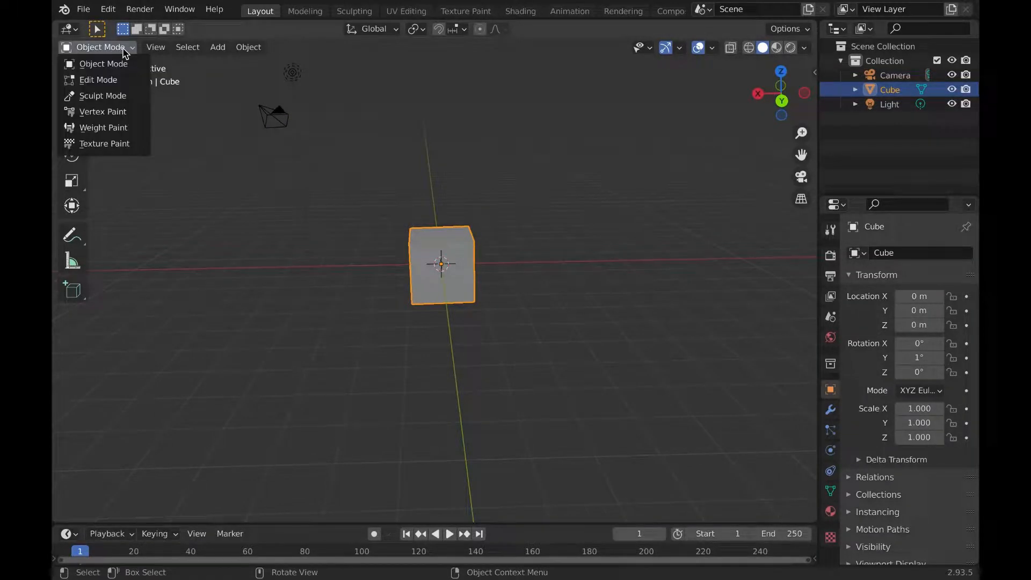
pyautogui.click(117, 82)
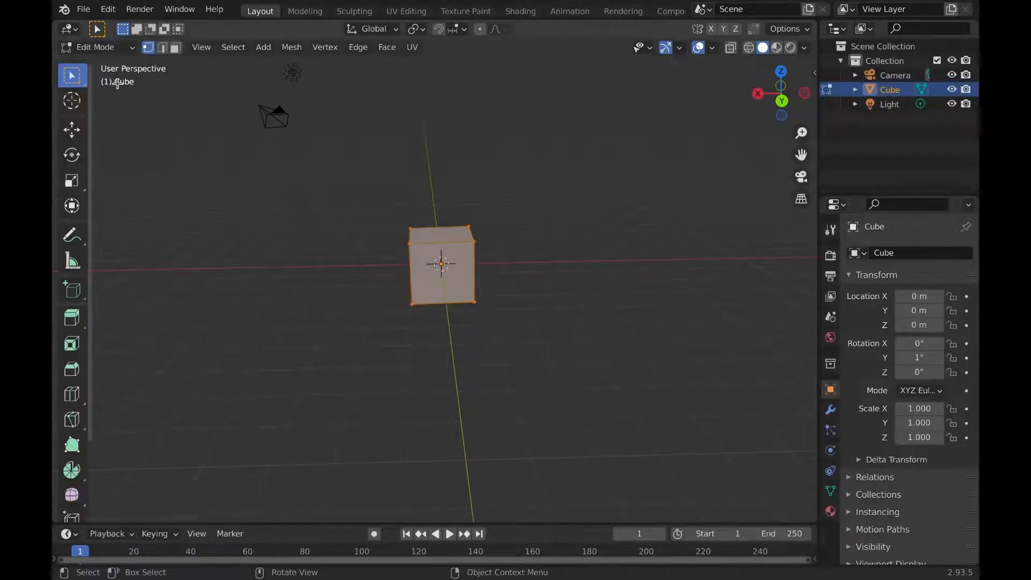
# Step: Move one upper corner vertex of the cube freely by about 0.04 m in X, 0.01 m in Y and -0.10 m in Z
pyautogui.hscroll(-10, 545, 186)
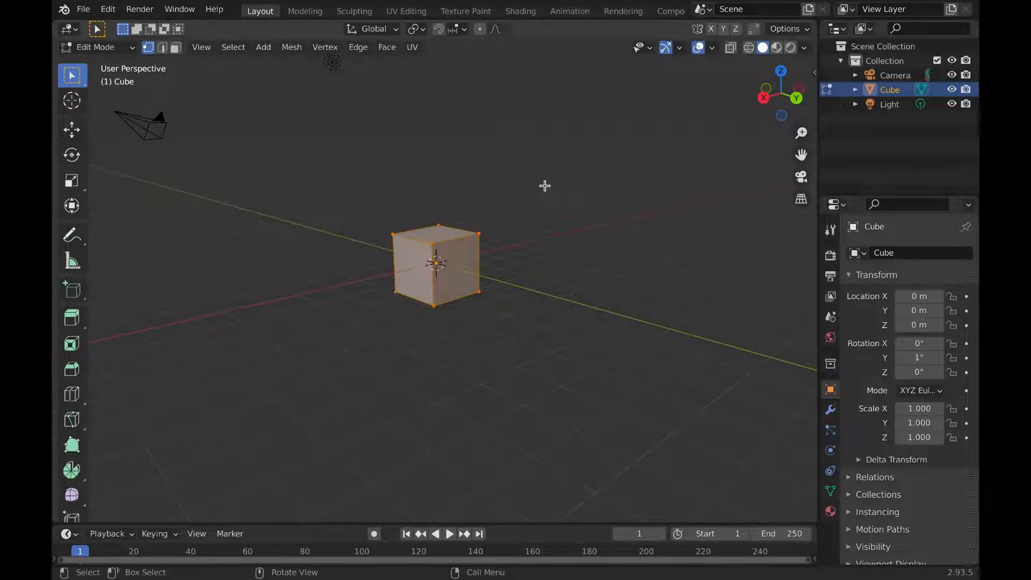
pyautogui.hscroll(-3, 545, 186)
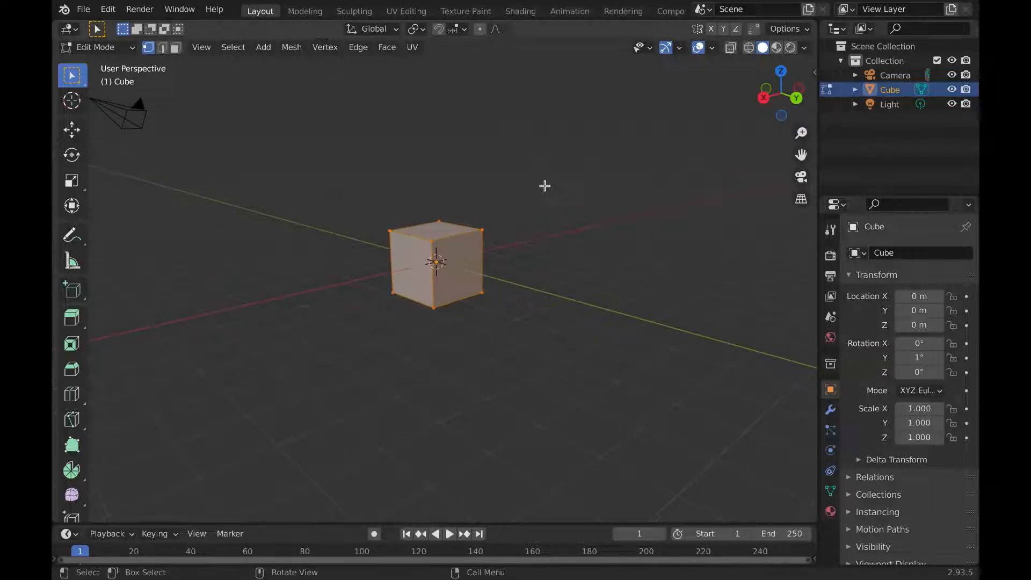
pyautogui.click(482, 229)
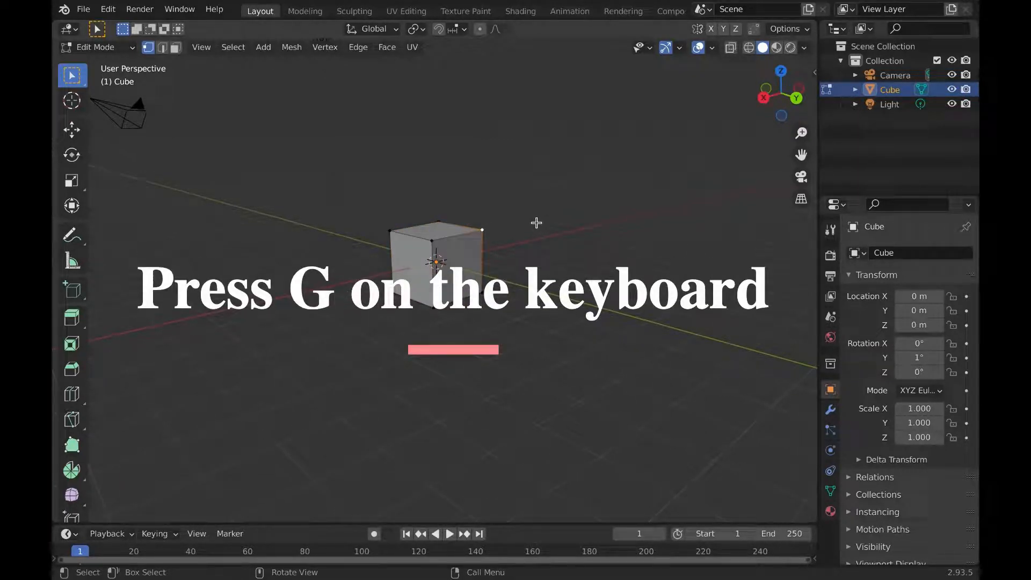
pyautogui.press('g')
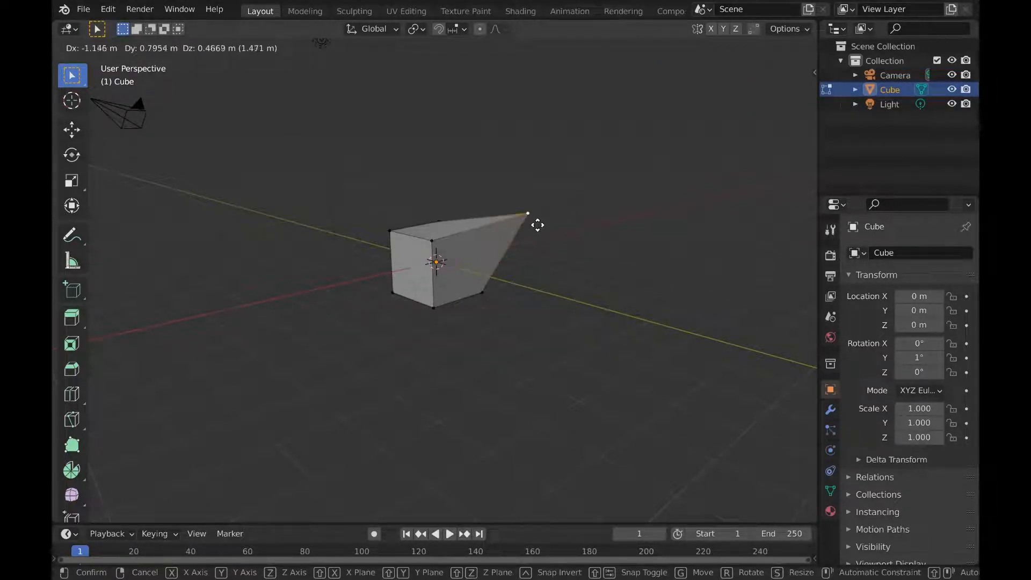
pyautogui.click(532, 228)
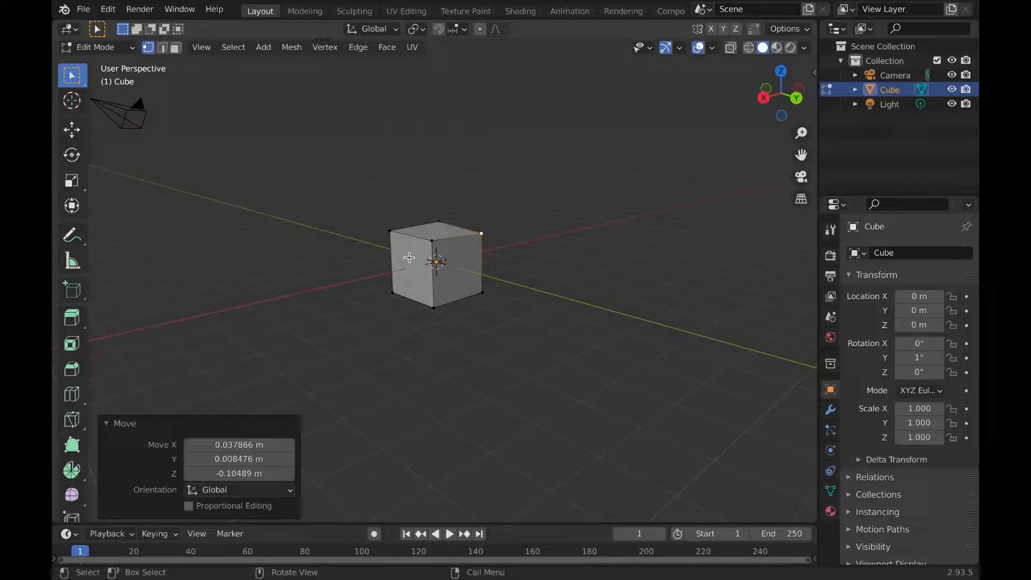
pyautogui.click(129, 425)
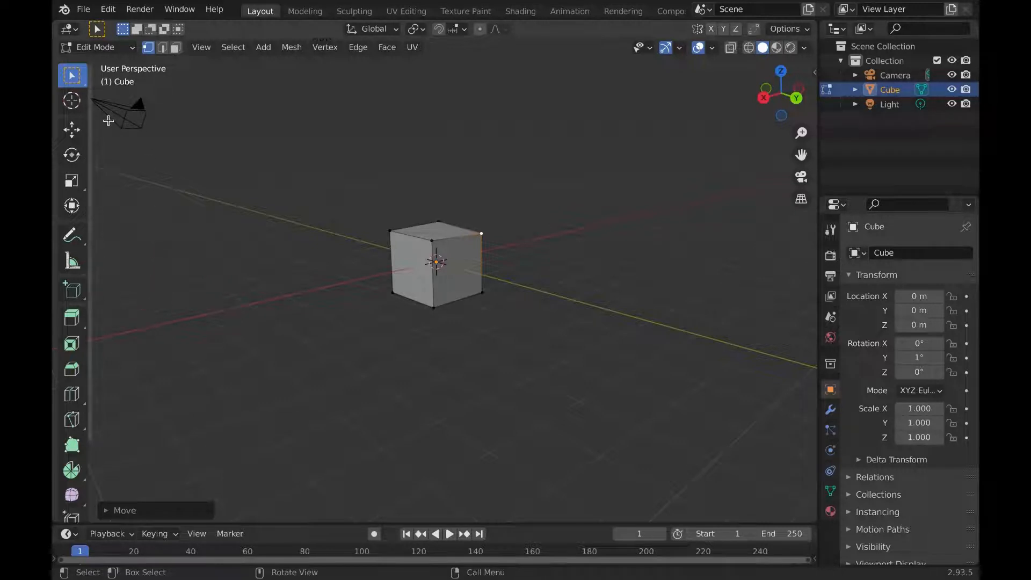
# Step: Use the Move tool to shift the same corner vertex slightly along the Y axis and up along the Z axis
pyautogui.click(84, 133)
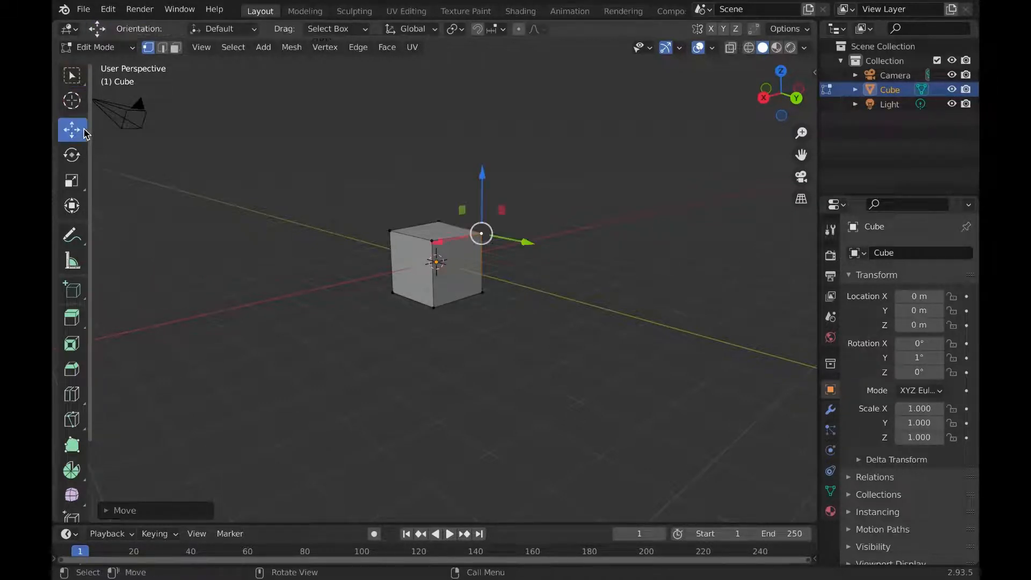
pyautogui.moveTo(526, 242)
pyautogui.mouseDown()
pyautogui.moveTo(609, 259)
pyautogui.moveTo(530, 236)
pyautogui.mouseUp()
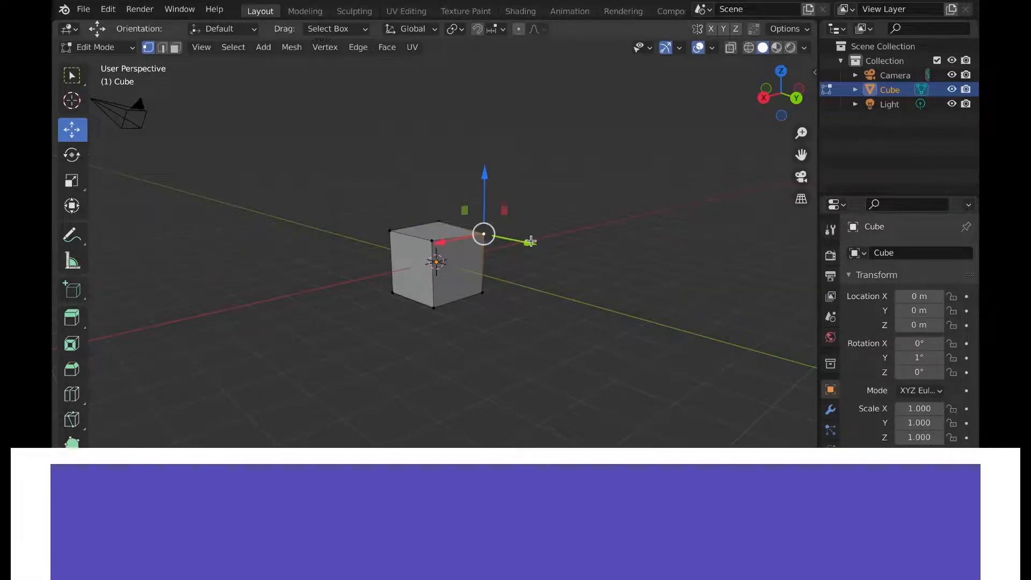
pyautogui.moveTo(484, 174); pyautogui.dragTo(485, 145)
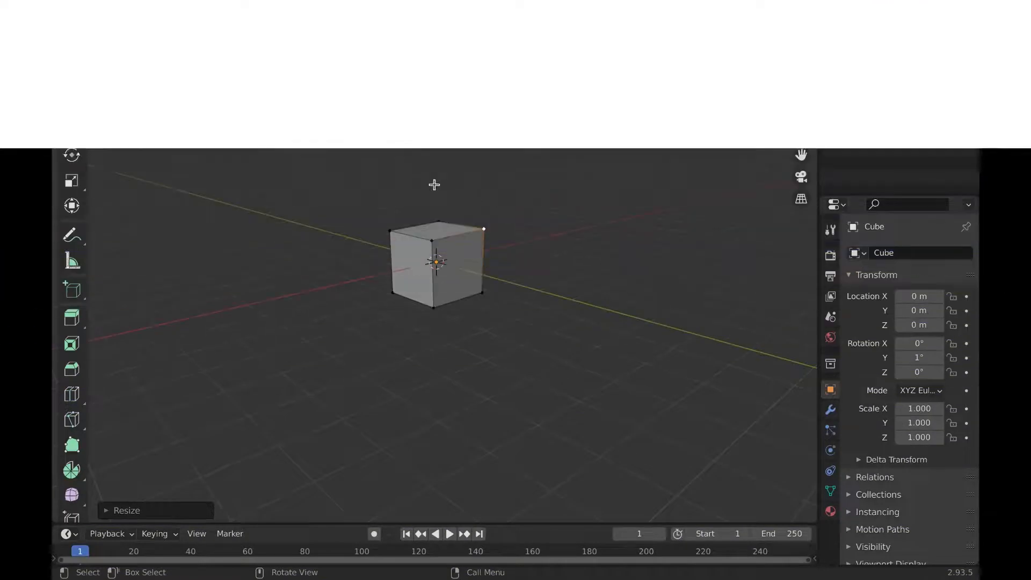
pyautogui.click(74, 317)
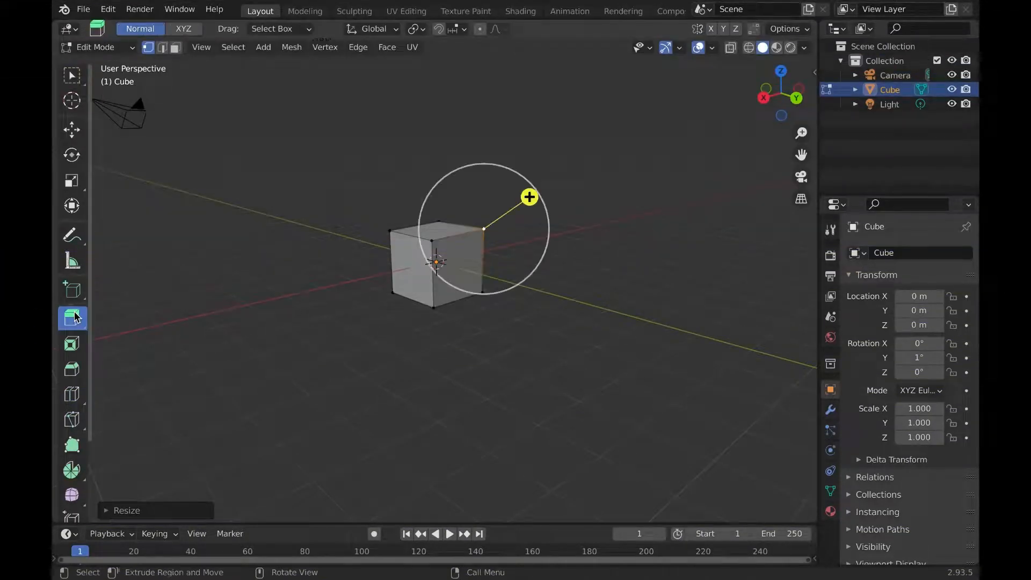
pyautogui.click(441, 233)
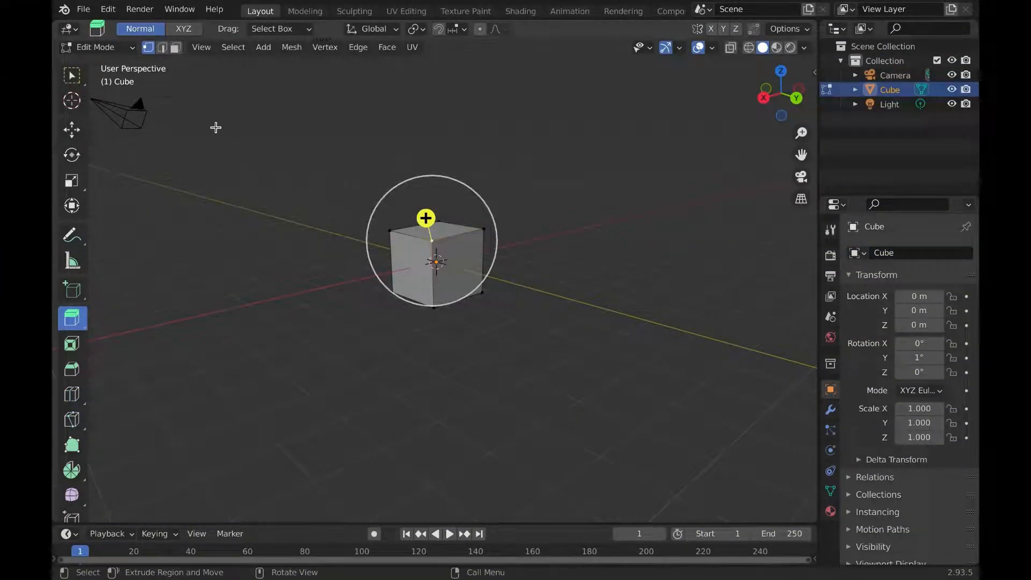
pyautogui.click(72, 75)
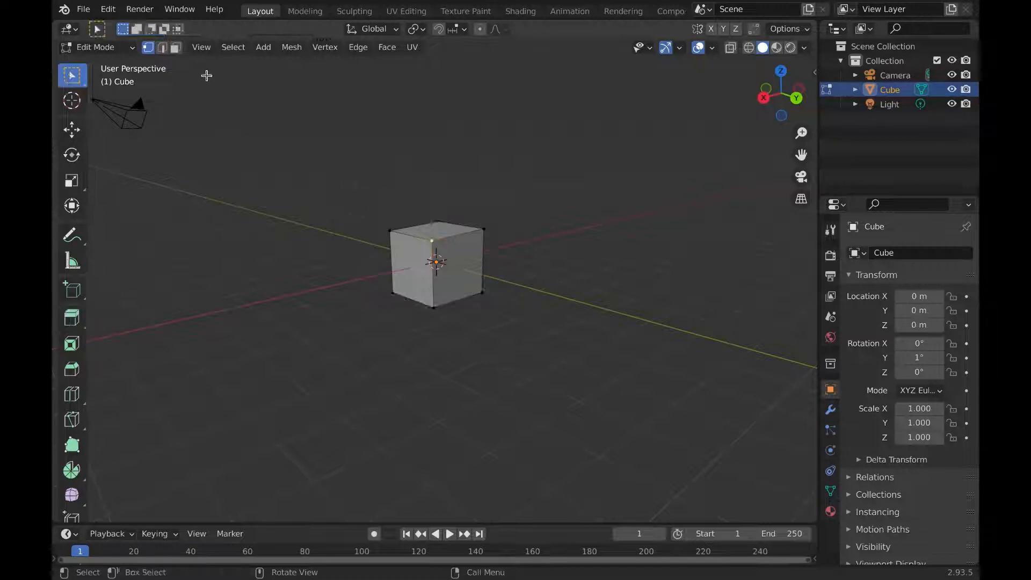
# Step: Switch to face selection and extrude the cube's top face straight up to roughly double the cube's height
pyautogui.click(176, 48)
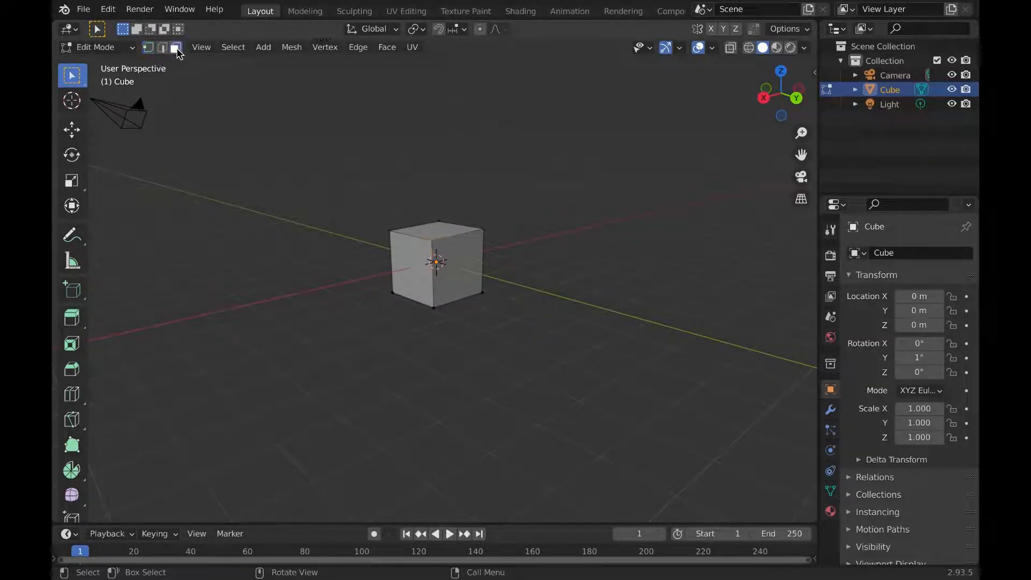
pyautogui.scroll(10, 502, 164)
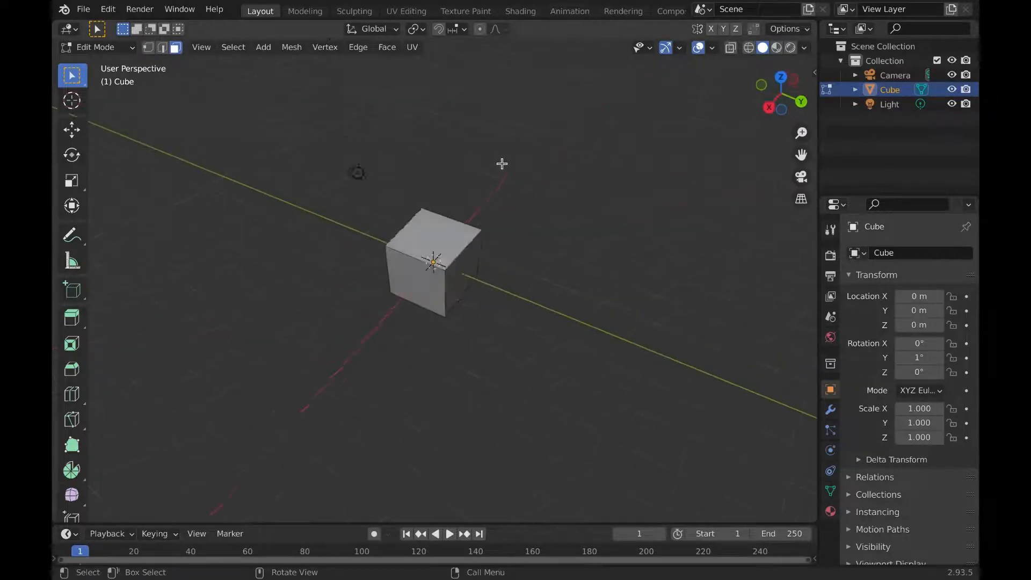
pyautogui.click(434, 245)
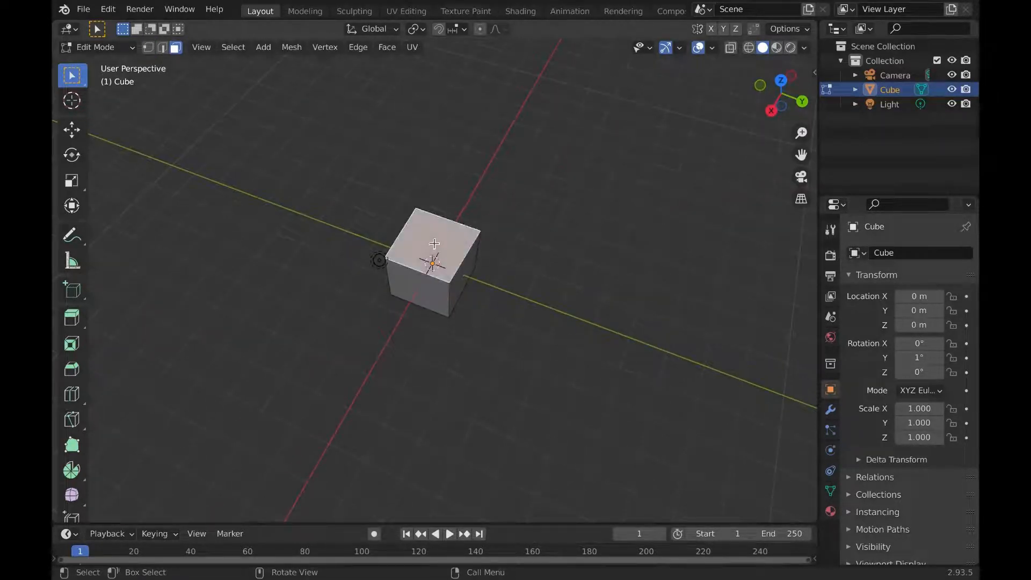
pyautogui.scroll(-10, 537, 210)
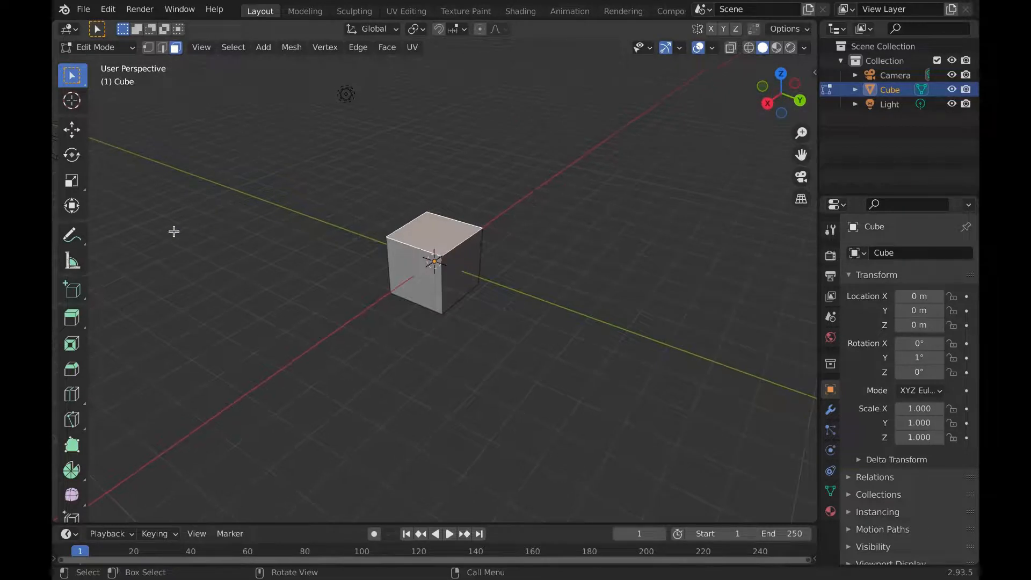
pyautogui.click(71, 318)
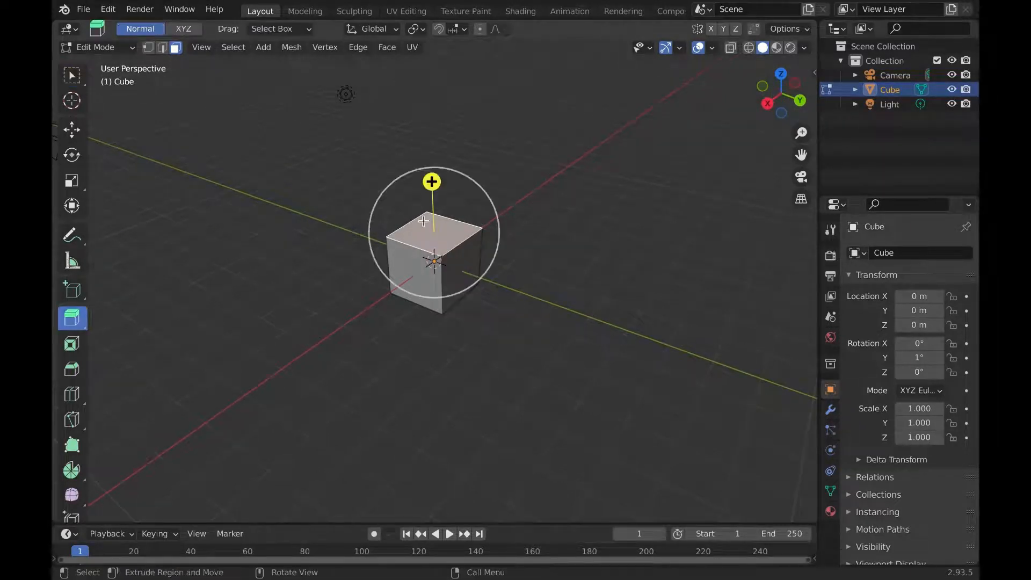
pyautogui.moveTo(430, 152); pyautogui.dragTo(435, 124)
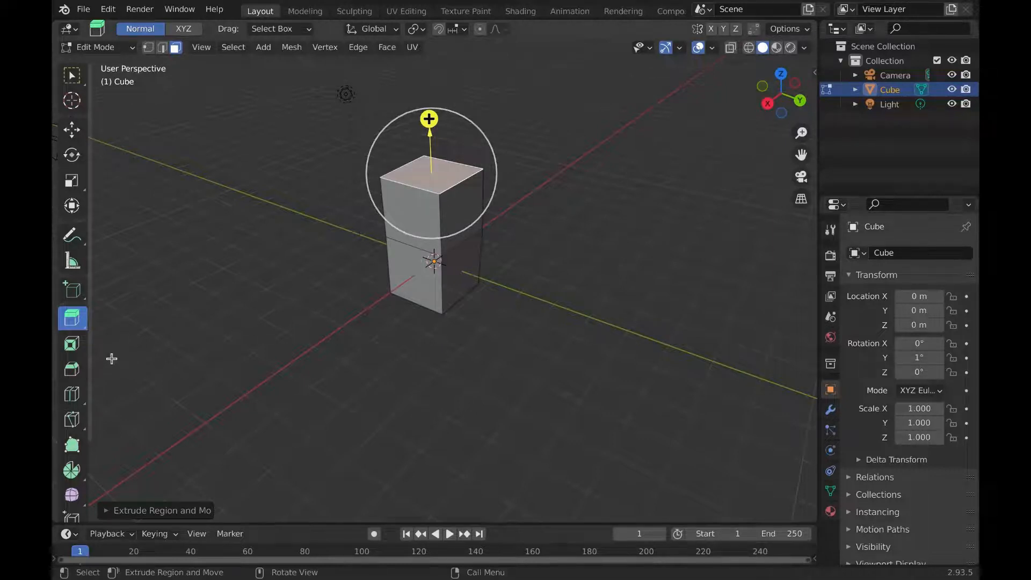
# Step: Inset the block's top face to a small central square and extrude that square upward into a narrow column
pyautogui.click(74, 349)
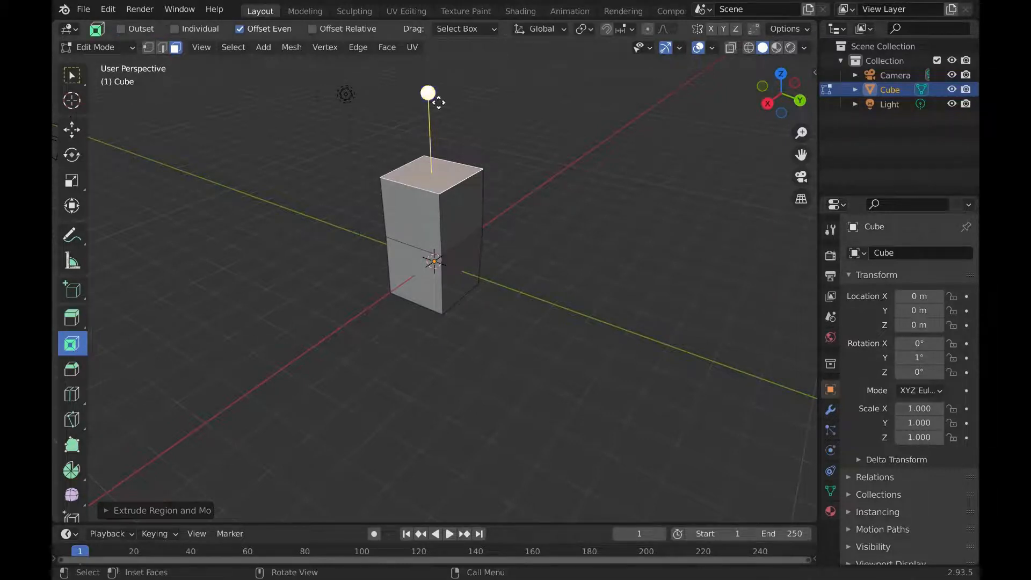
pyautogui.moveTo(429, 95); pyautogui.dragTo(433, 116)
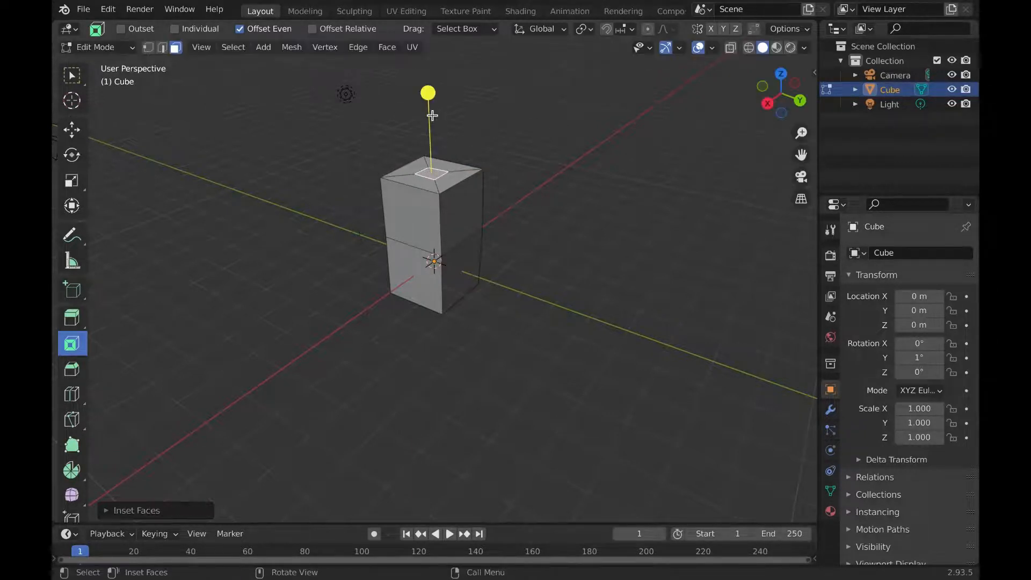
pyautogui.click(72, 317)
pyautogui.moveTo(429, 119); pyautogui.dragTo(435, 60)
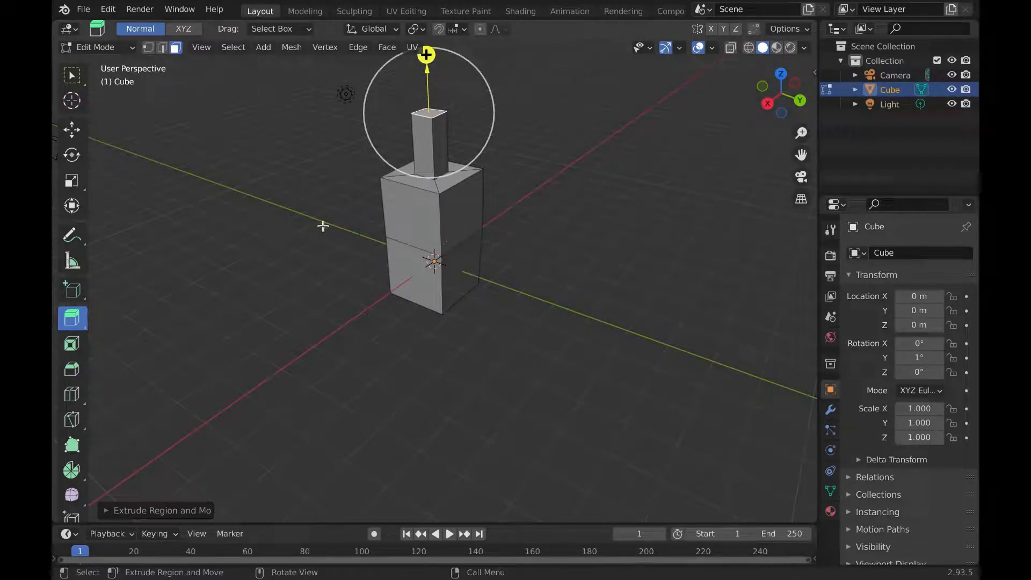
pyautogui.click(283, 216)
pyautogui.click(72, 75)
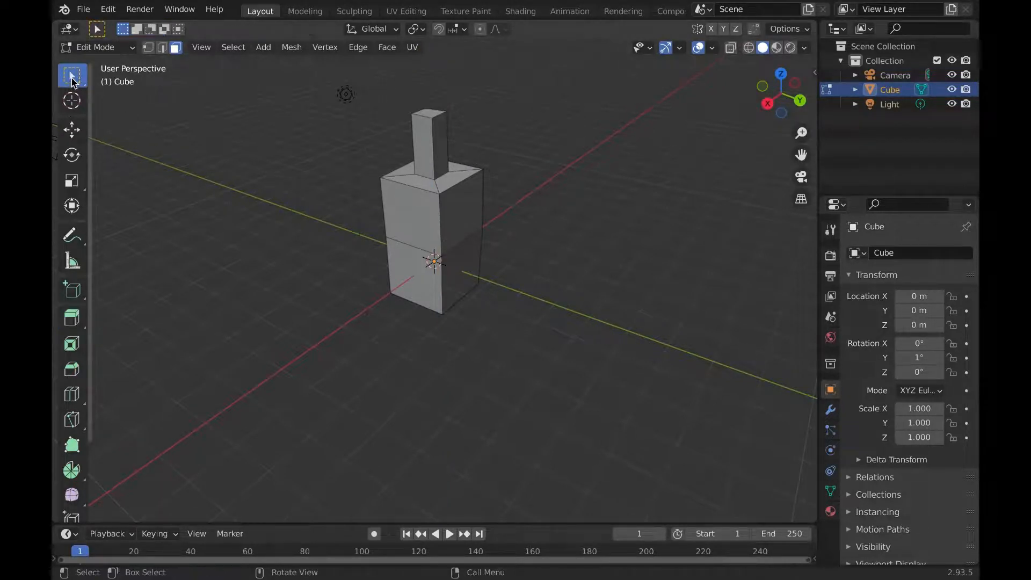
# Step: In edge selection, try moving the near upper edge of the wide block, and scale that edge up to several times its length
pyautogui.click(163, 48)
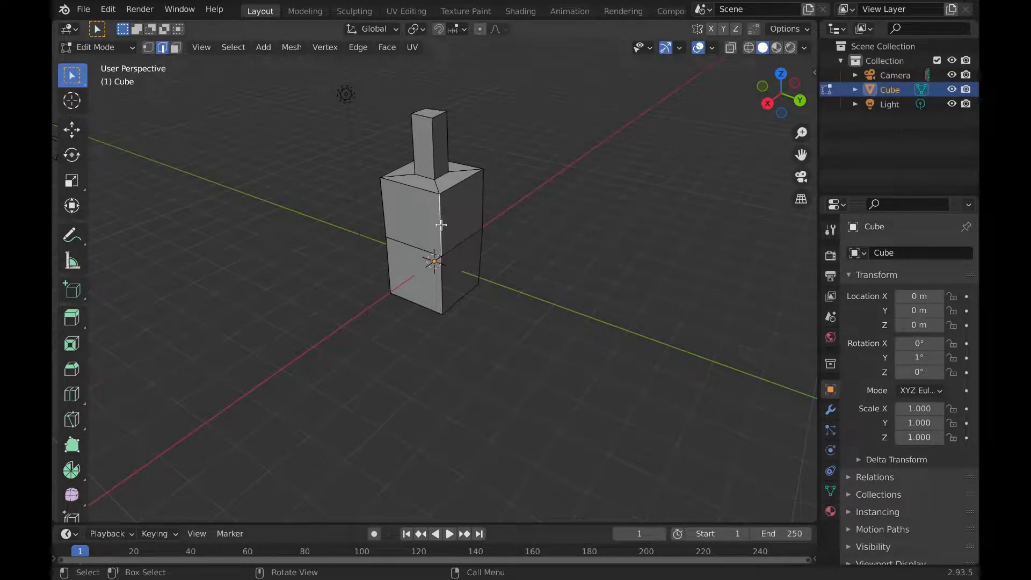
pyautogui.click(457, 185)
pyautogui.click(412, 188)
pyautogui.press('g')
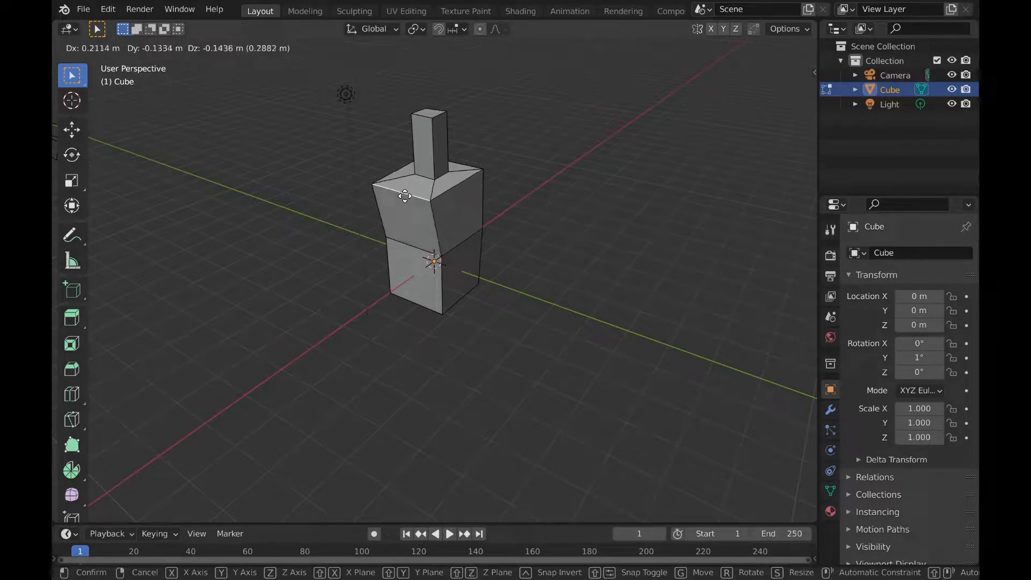
pyautogui.press('s')
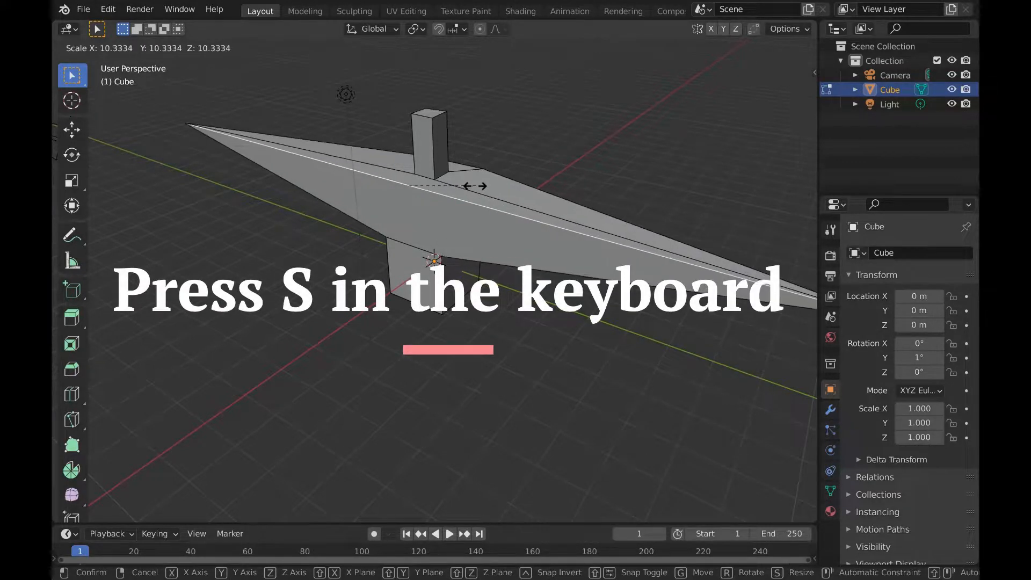
pyautogui.click(464, 191)
pyautogui.moveTo(579, 168); pyautogui.dragTo(578, 169, button='middle')
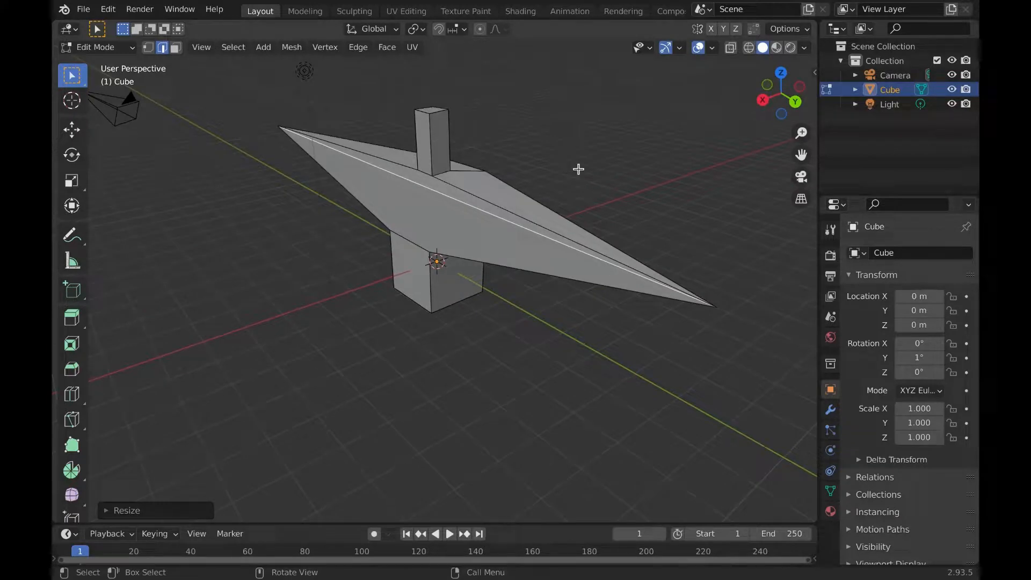
# Step: Switch to vertex selection and select single vertices in turn at both ends of the stretched edge and on the narrow column
pyautogui.click(149, 48)
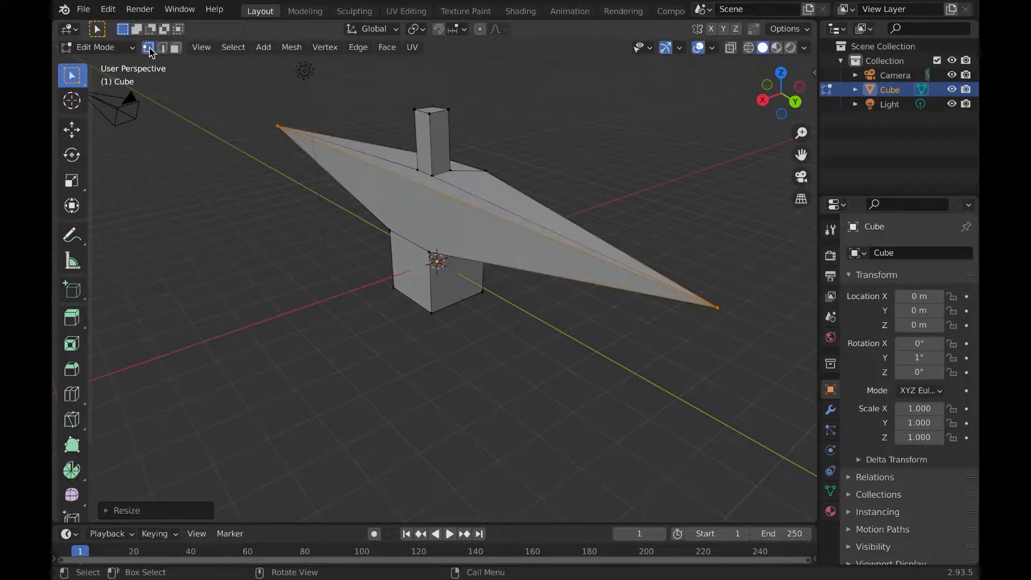
pyautogui.click(278, 127)
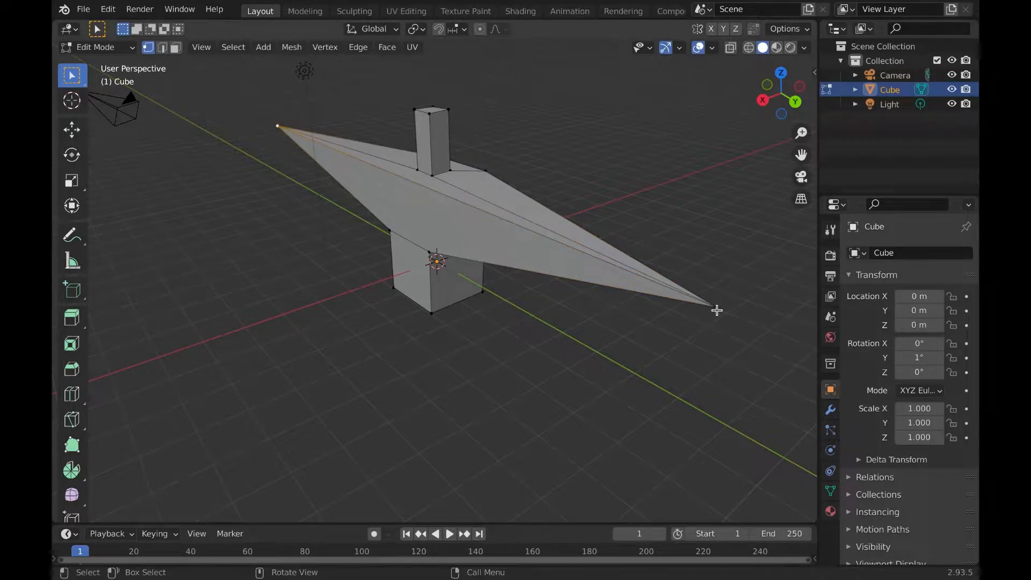
pyautogui.click(716, 307)
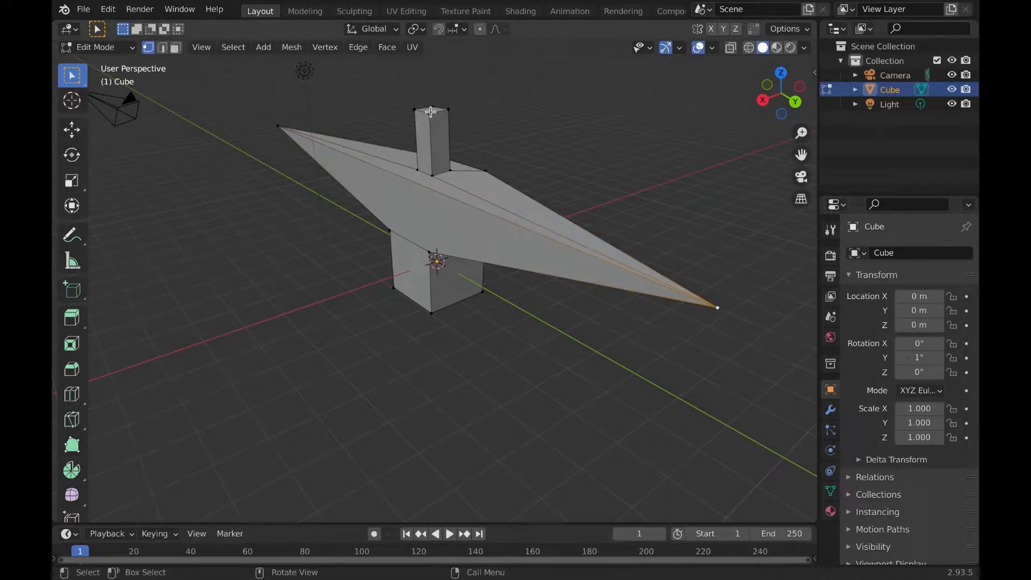
pyautogui.click(448, 109)
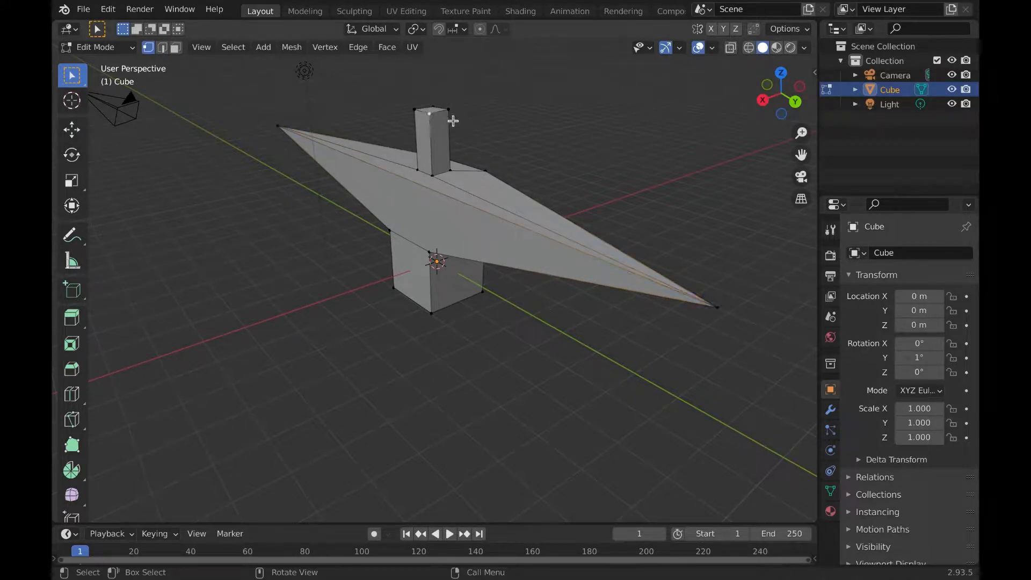
pyautogui.click(432, 175)
# Step: Return the reshaped cube to Object Mode and deselect it
pyautogui.click(112, 48)
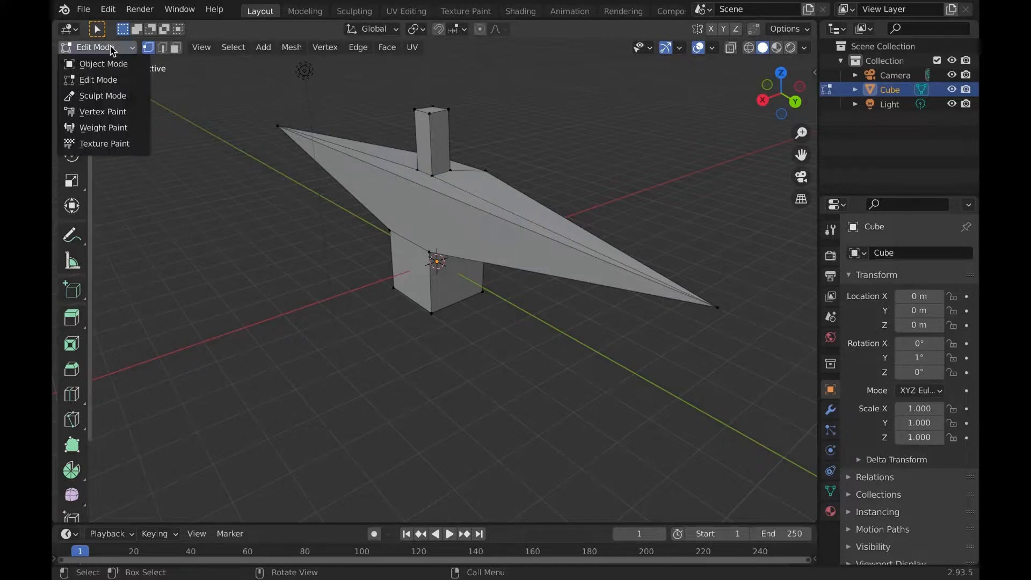
pyautogui.click(118, 66)
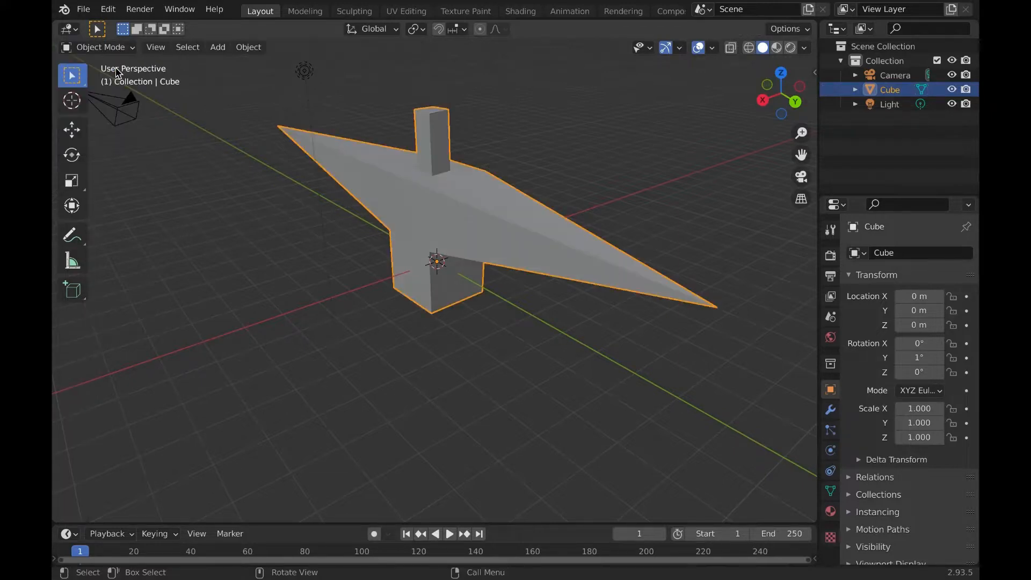
pyautogui.click(241, 188)
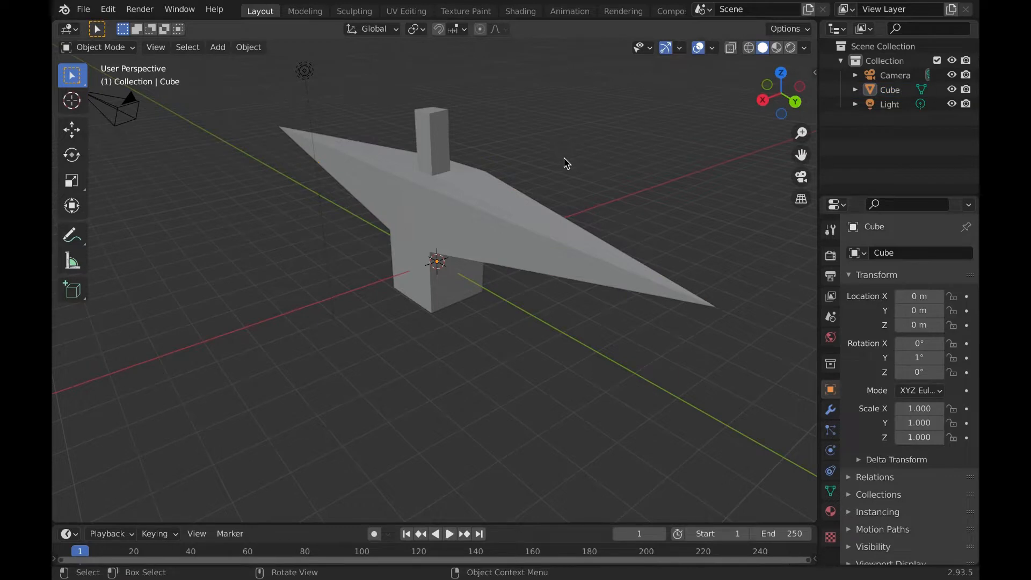
pyautogui.hscroll(-5, 564, 158)
pyautogui.hscroll(3, 564, 159)
pyautogui.hscroll(2, 565, 162)
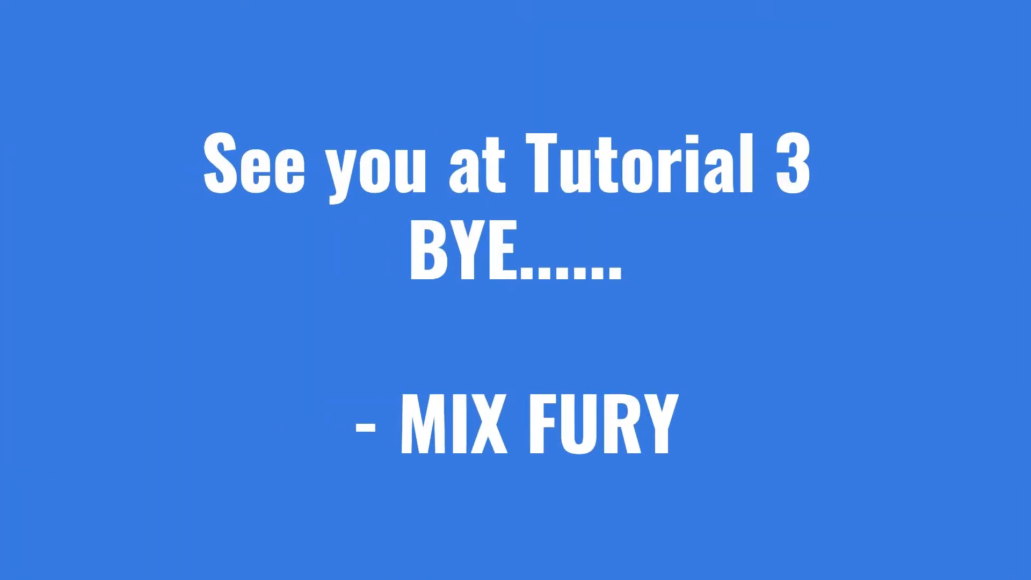